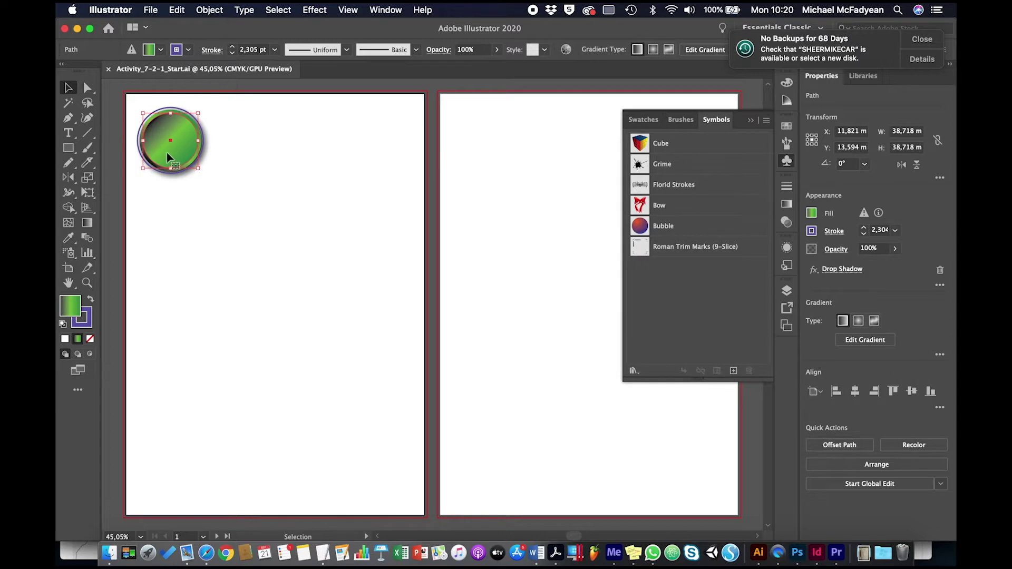
Step: Turn the green gradient circle into a dynamic movie clip symbol named Button
left_click_drag(173, 158, 647, 321)
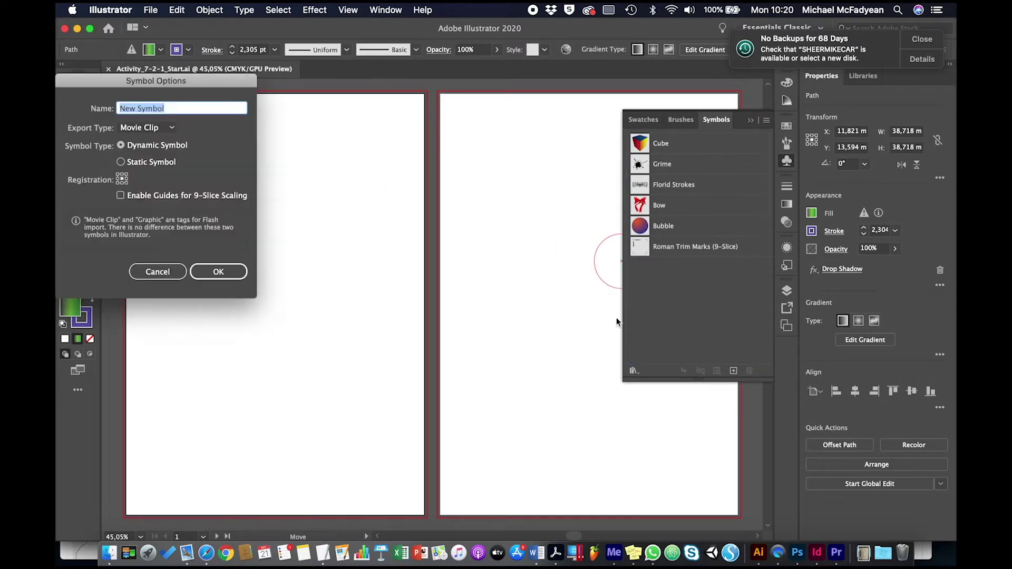
left_click_drag(95, 82, 358, 159)
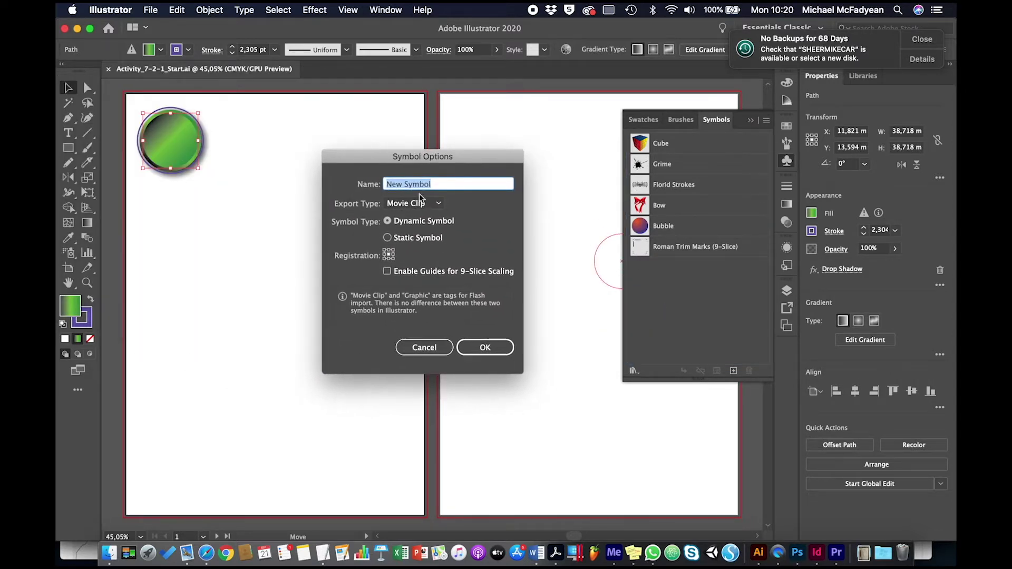
type("Button")
left_click(486, 347)
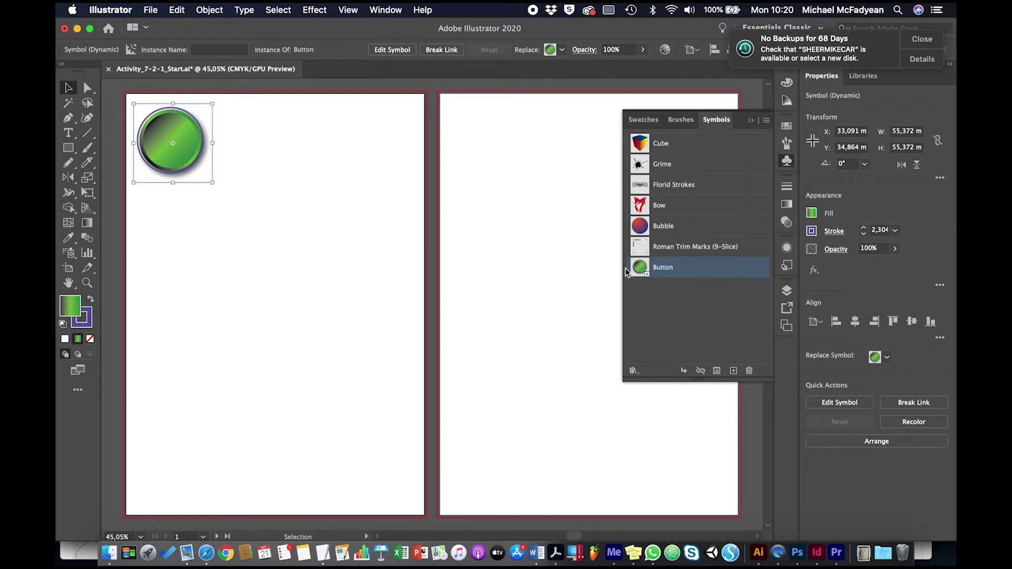
Step: Place three more instances of the Button symbol in a row beside the first one
left_click_drag(638, 268, 248, 139)
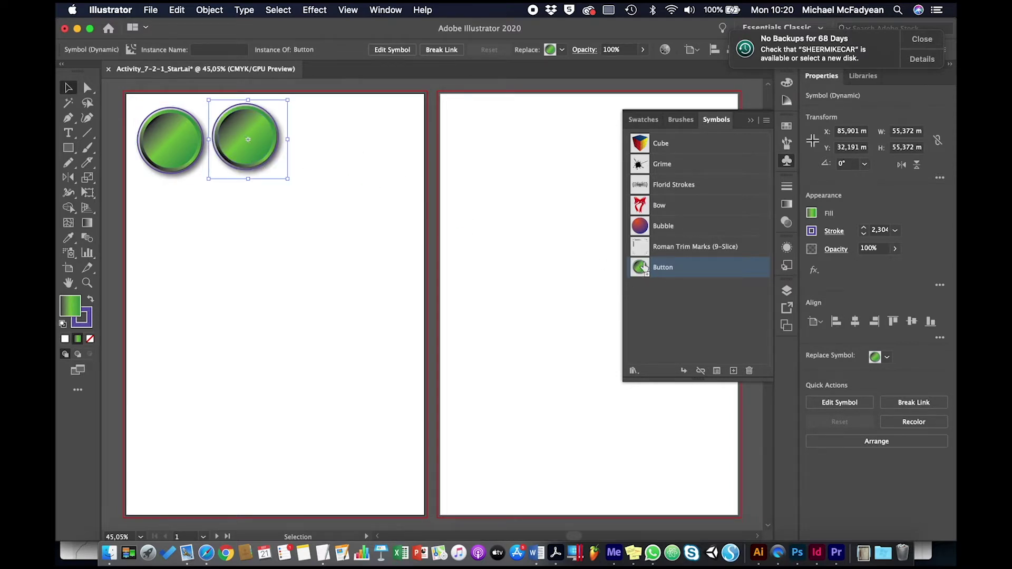
left_click_drag(639, 266, 346, 145)
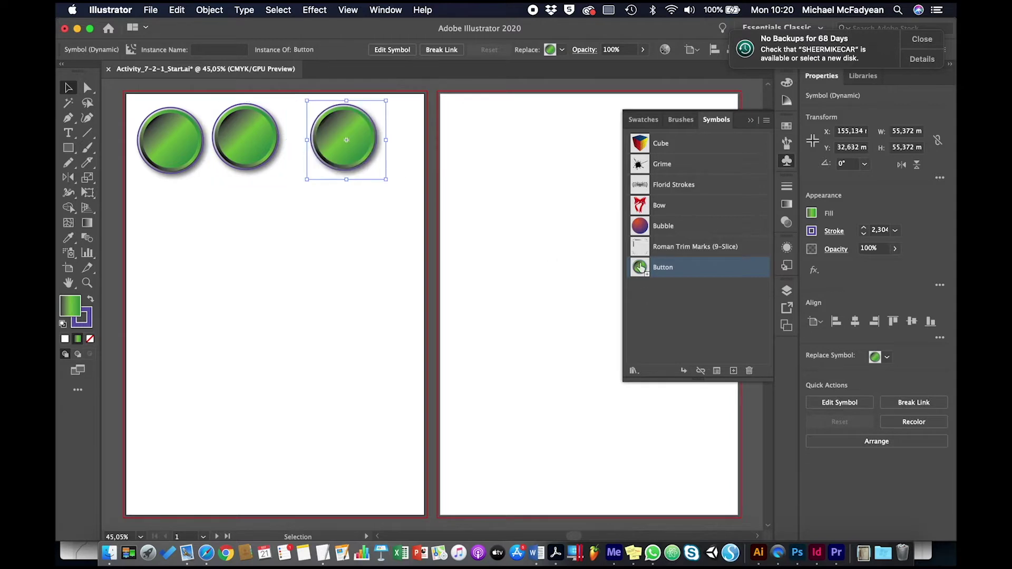
left_click_drag(639, 267, 435, 136)
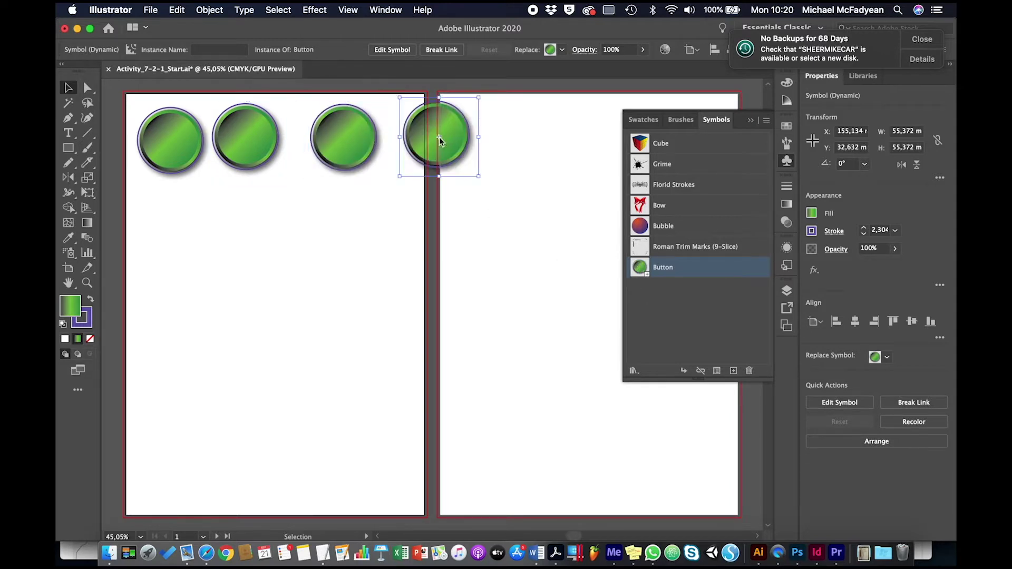
Step: Select all four button instances and scale them down together to about 182 mm total width so they fit the first artboard
left_click(349, 152, "shift")
left_click(270, 140, "shift")
left_click(195, 136, "shift")
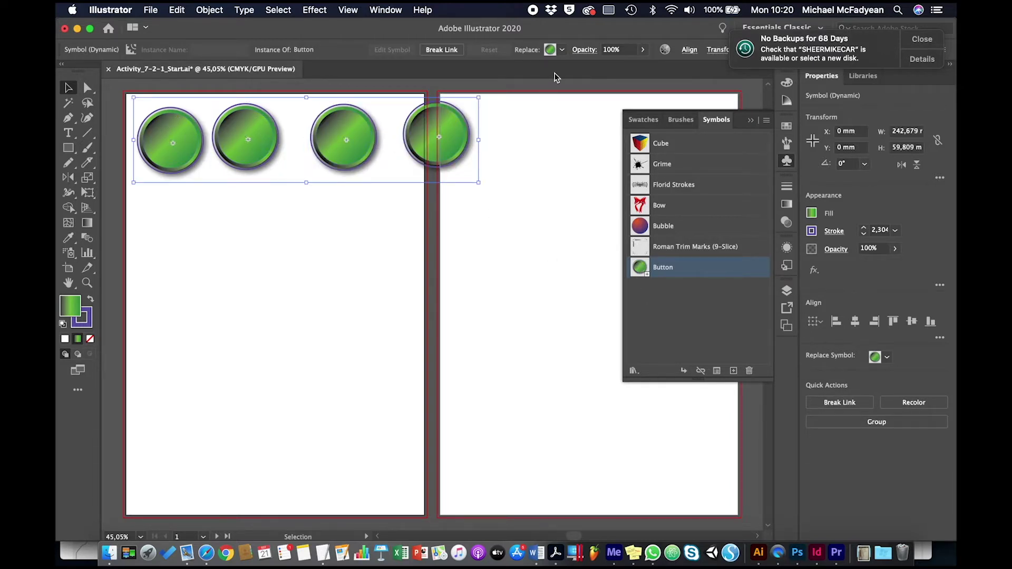
left_click_drag(479, 98, 448, 127)
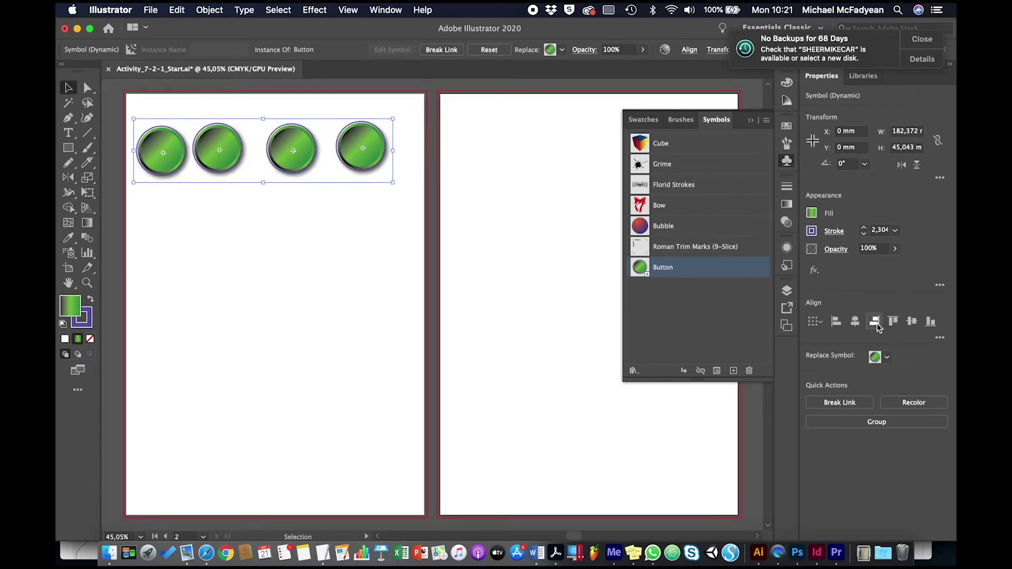
Step: Align the four buttons on their vertical centers and distribute them evenly by their horizontal centers
left_click(912, 322)
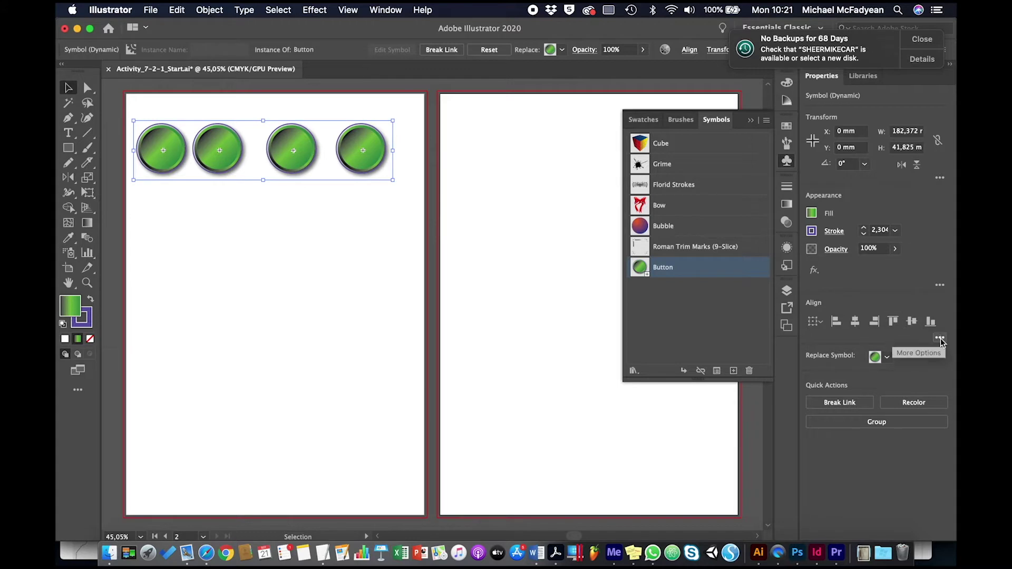
left_click(939, 337)
left_click(912, 409)
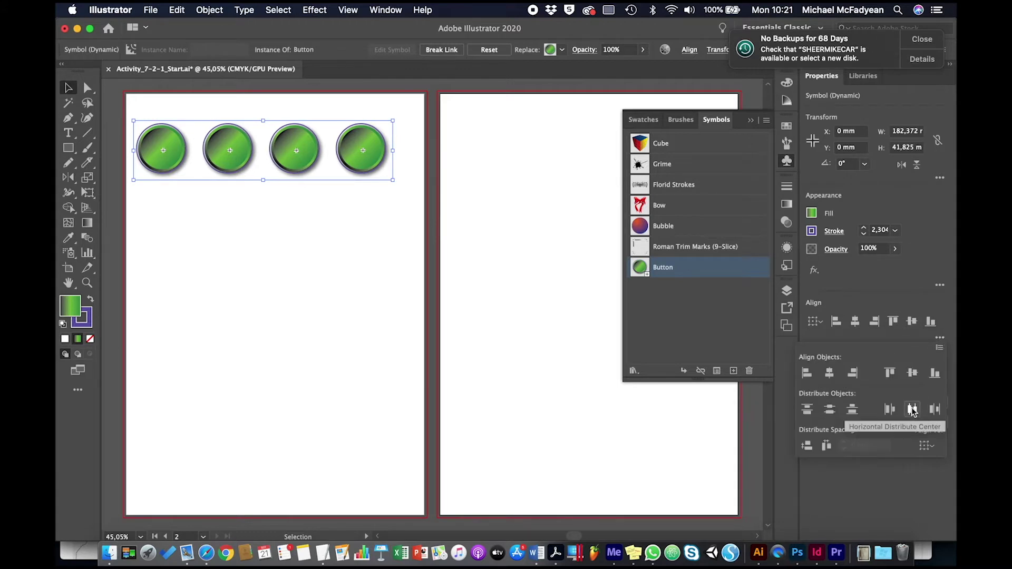
left_click(343, 297)
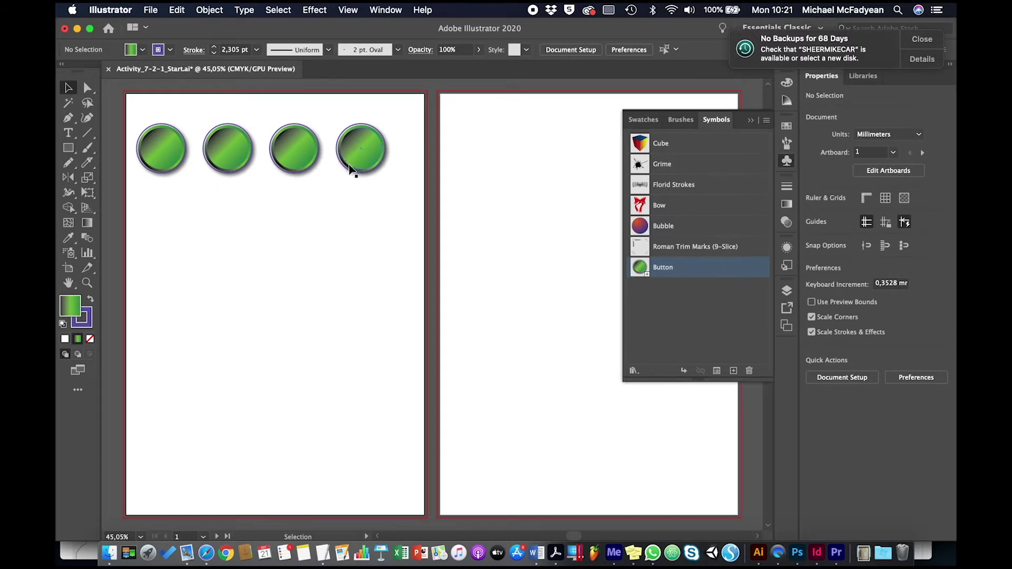
Step: Open the Button symbol for editing and change the middle gradient stop of its outer circle to orange
left_click(171, 165)
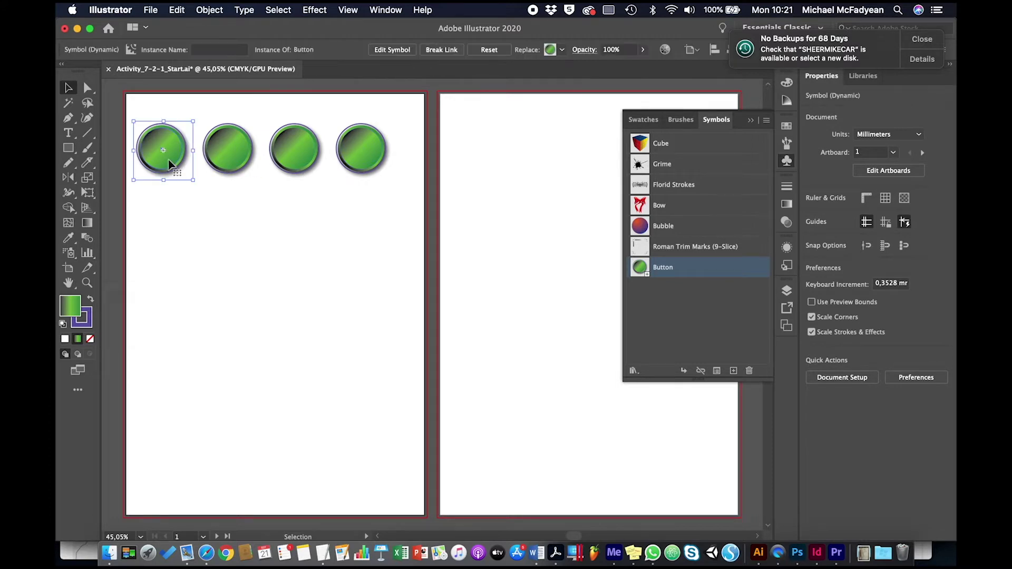
double_click(646, 270)
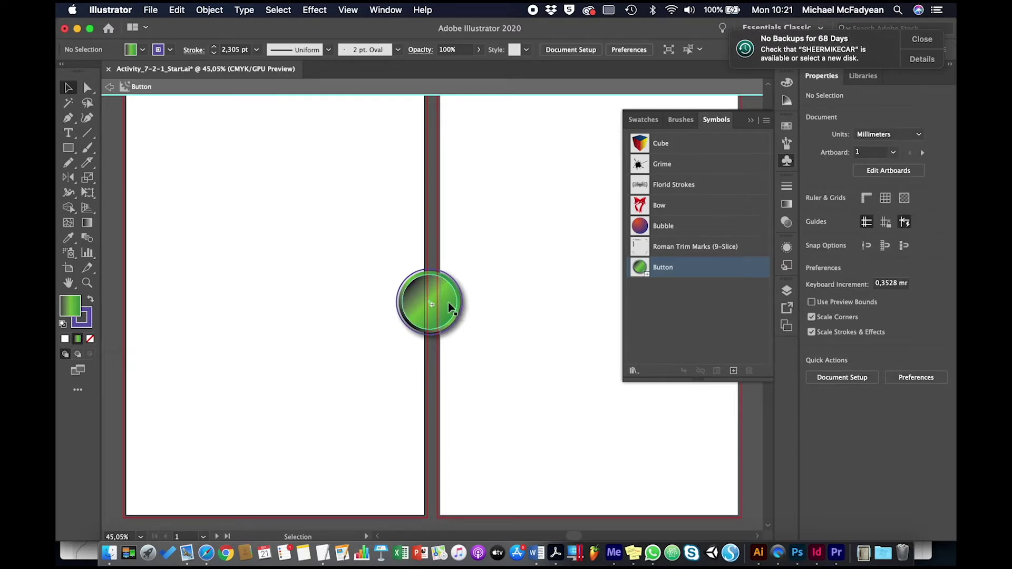
left_click(448, 303)
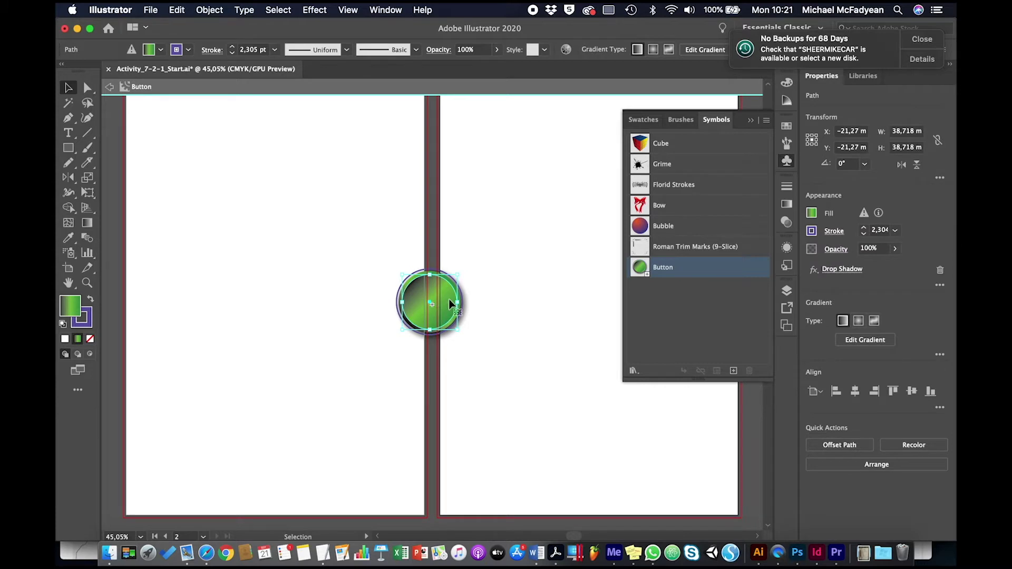
left_click(788, 205)
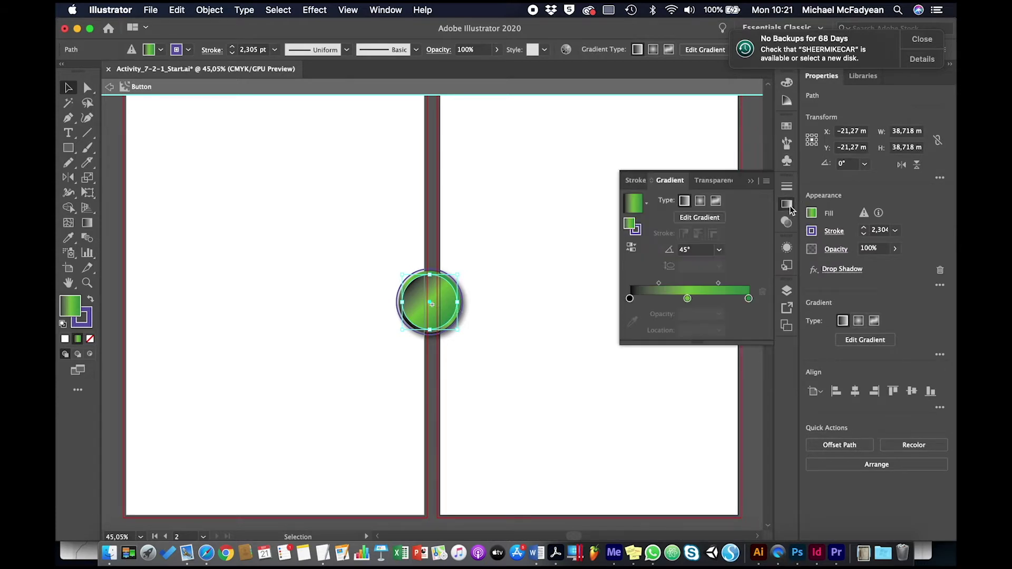
double_click(687, 299)
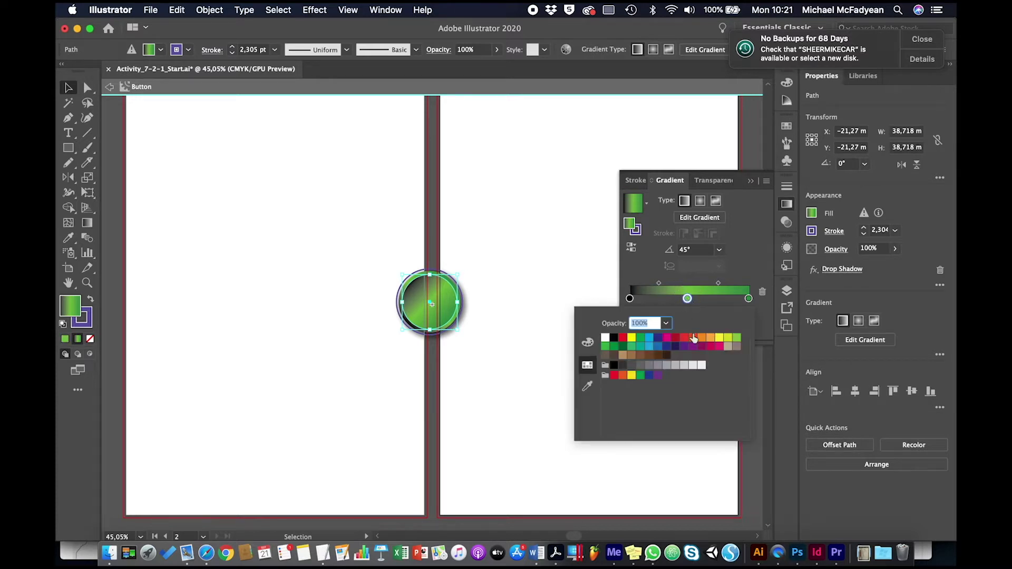
left_click(708, 339)
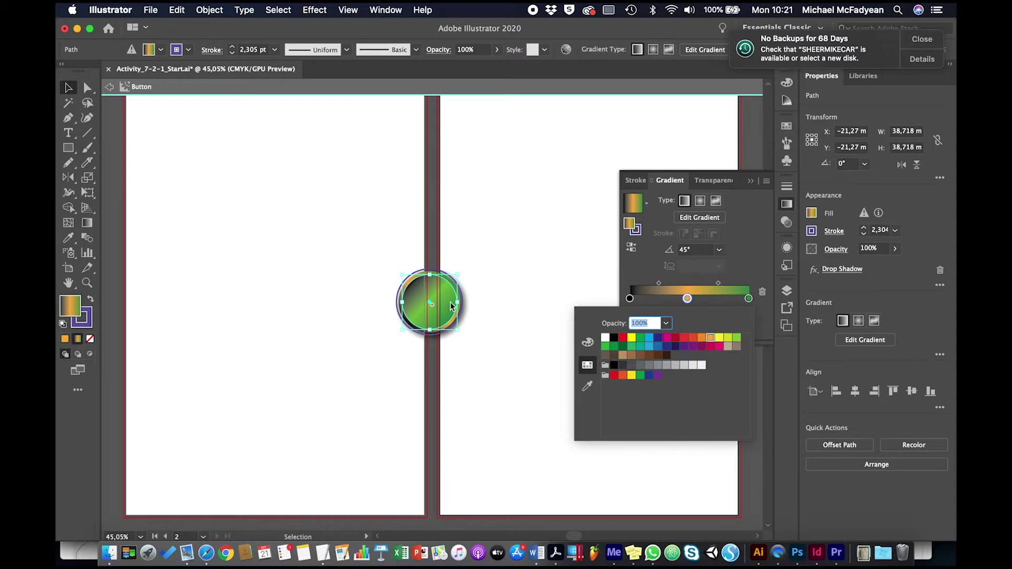
left_click(741, 261)
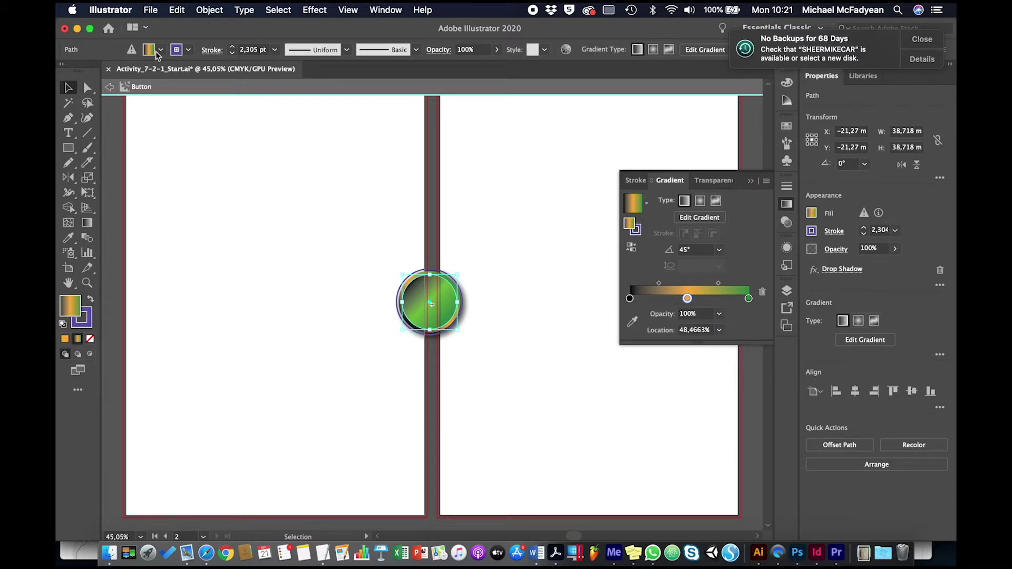
Step: Give the symbol's outer circle a red 4 pt stroke and exit symbol editing
left_click(188, 50)
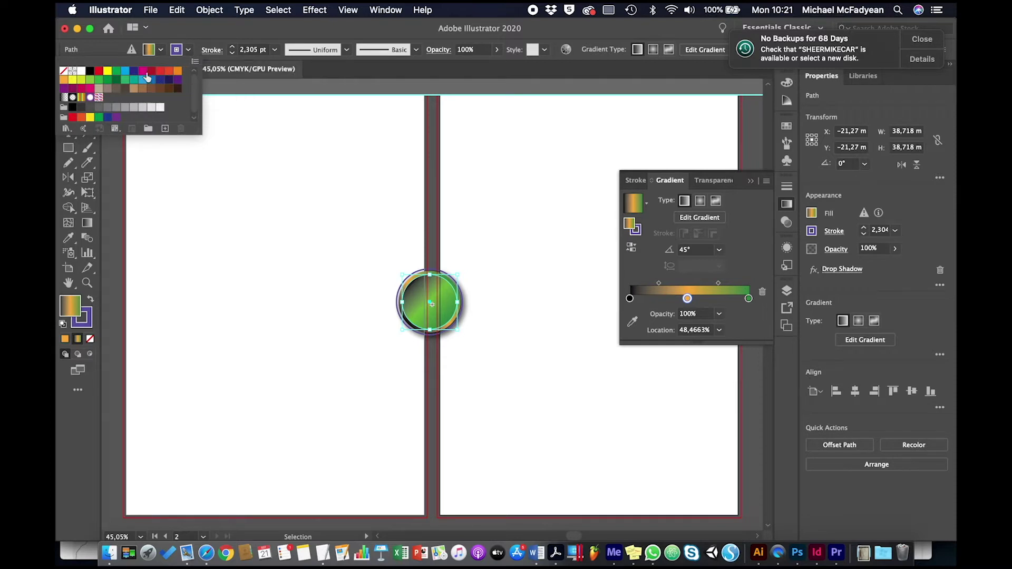
left_click(100, 72)
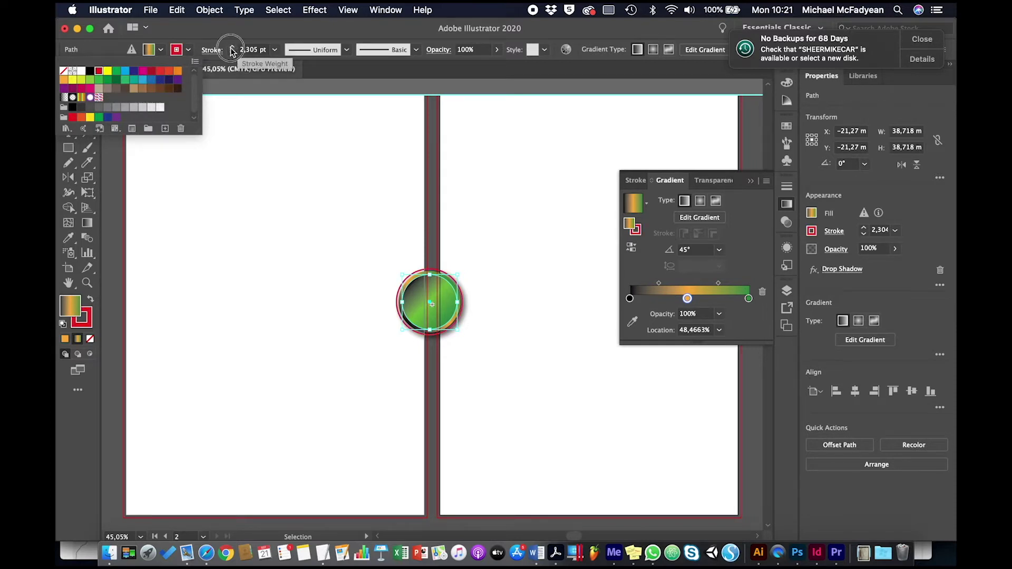
left_click(231, 47)
left_click(232, 47)
left_click(345, 218)
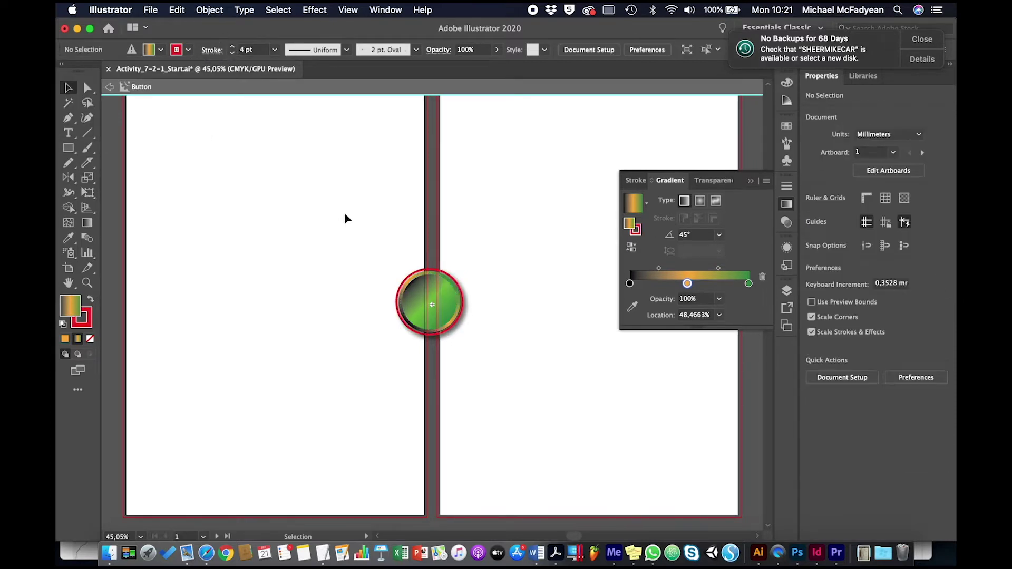
double_click(297, 240)
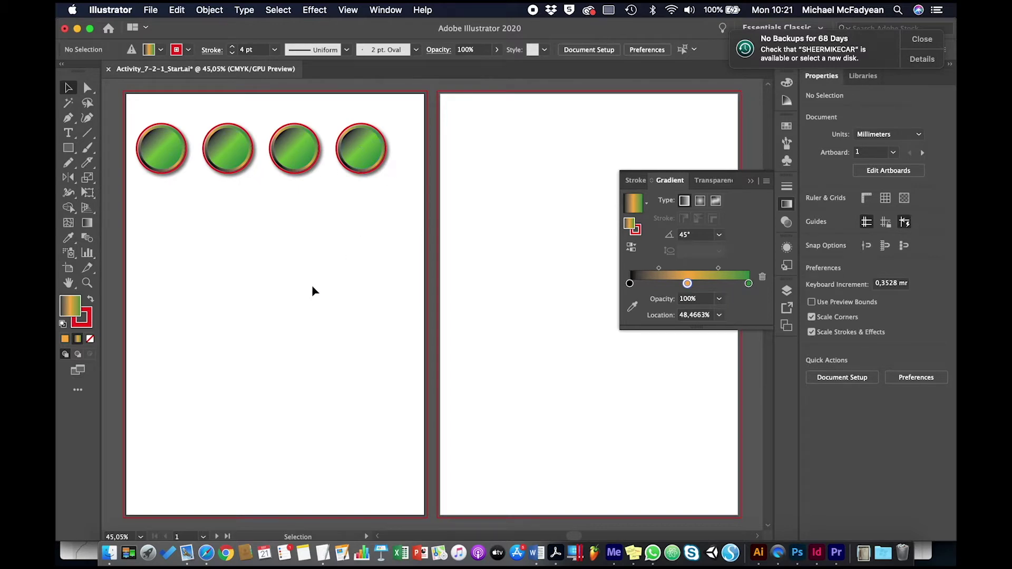
Step: Enter editing of the Button symbol from the first instance and open the Web Icons symbol library
double_click(169, 150)
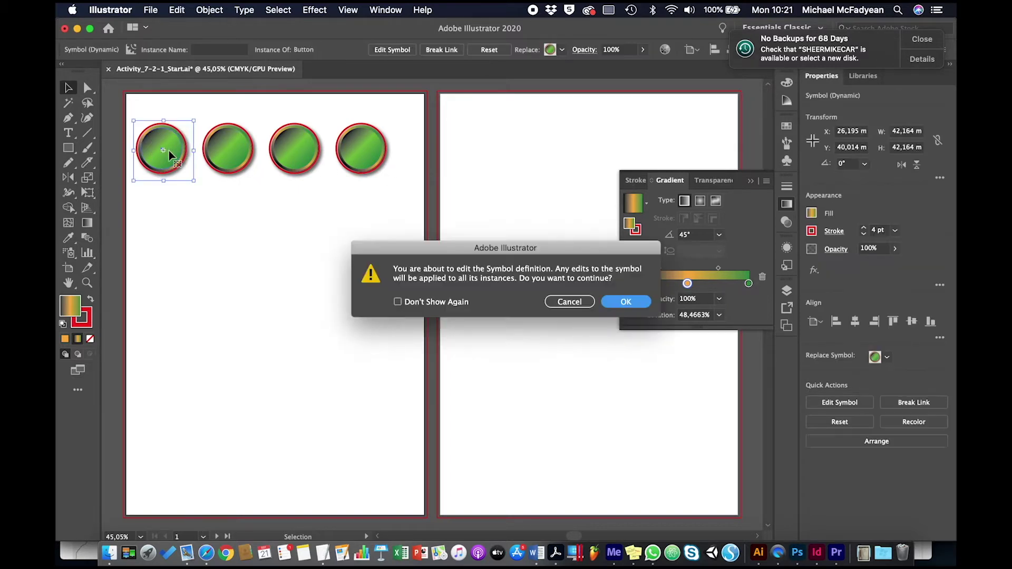
left_click(621, 307)
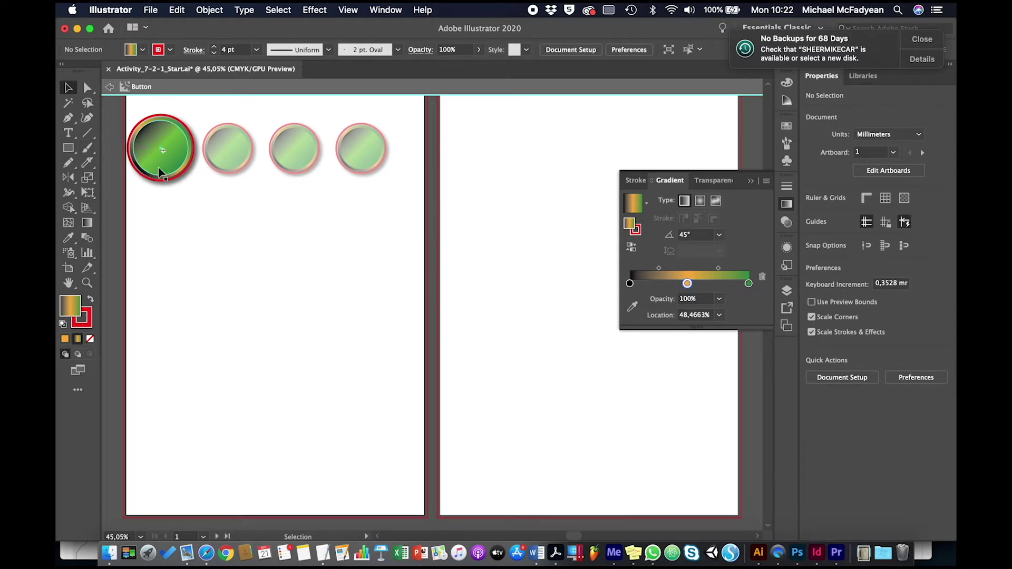
left_click(787, 162)
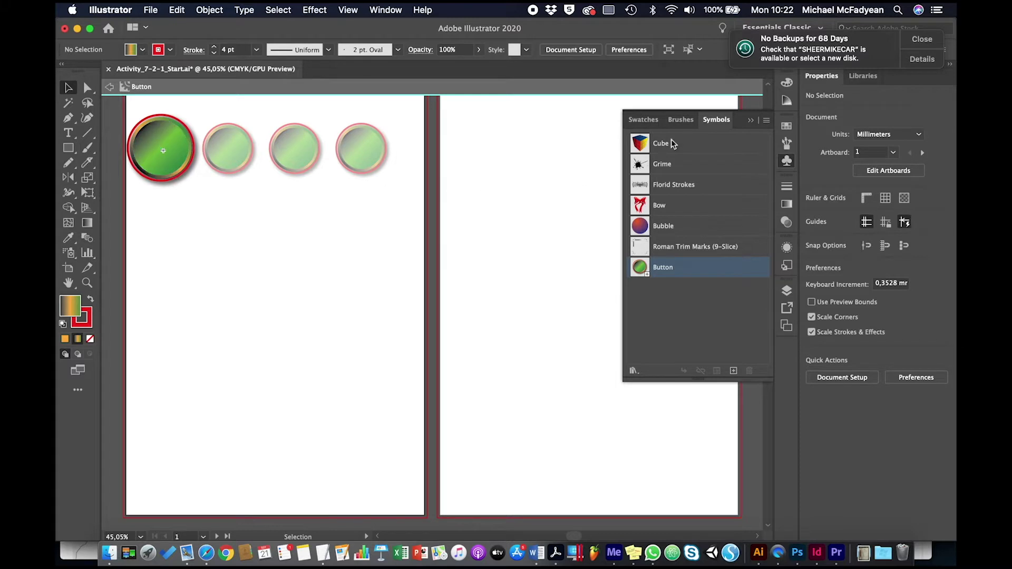
left_click(634, 371)
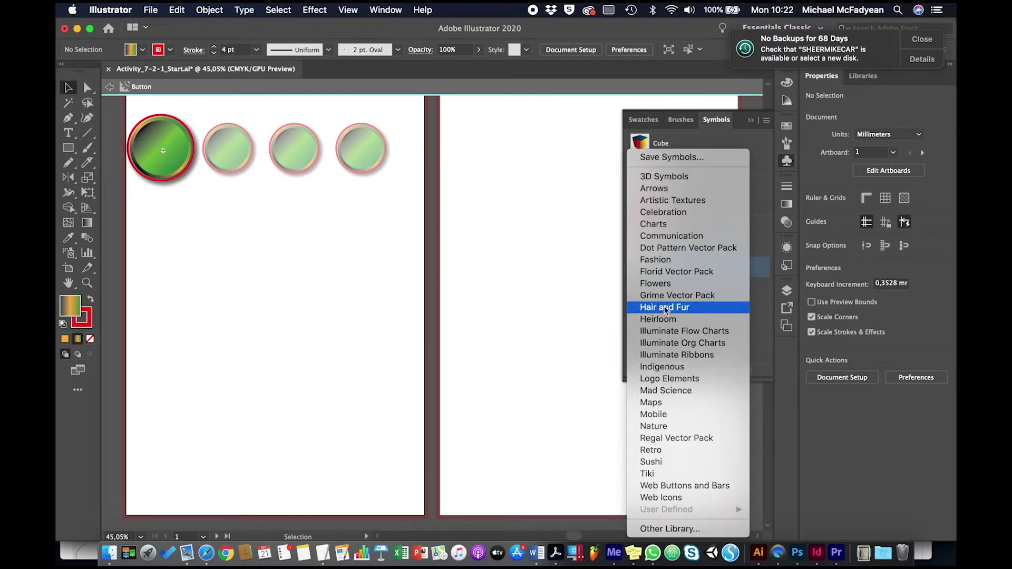
left_click(660, 498)
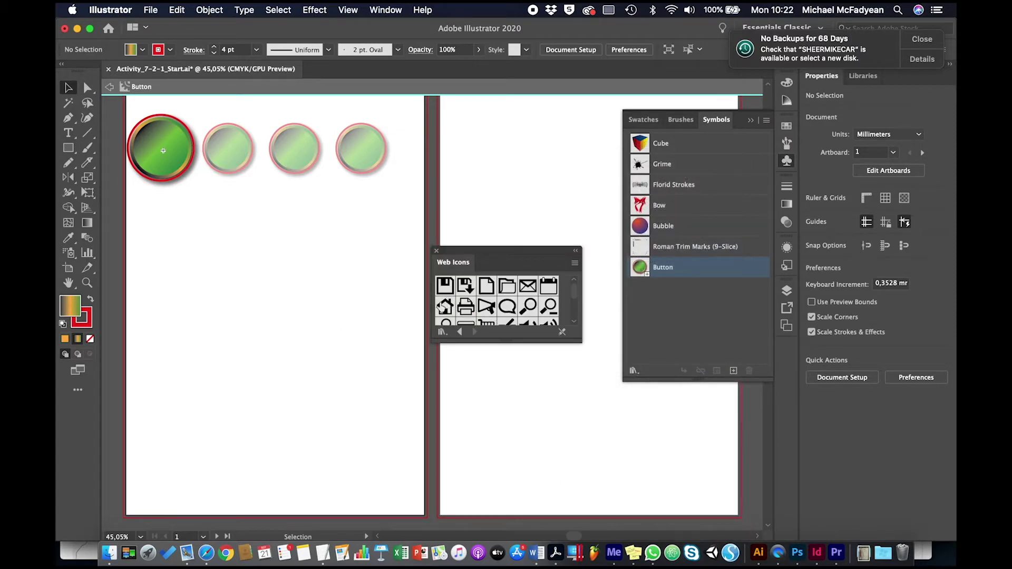
Step: Add the Home icon from the Web Icons library to the Button symbol, centered on the circle, and close the library
left_click(444, 306)
left_click_drag(442, 307, 234, 221)
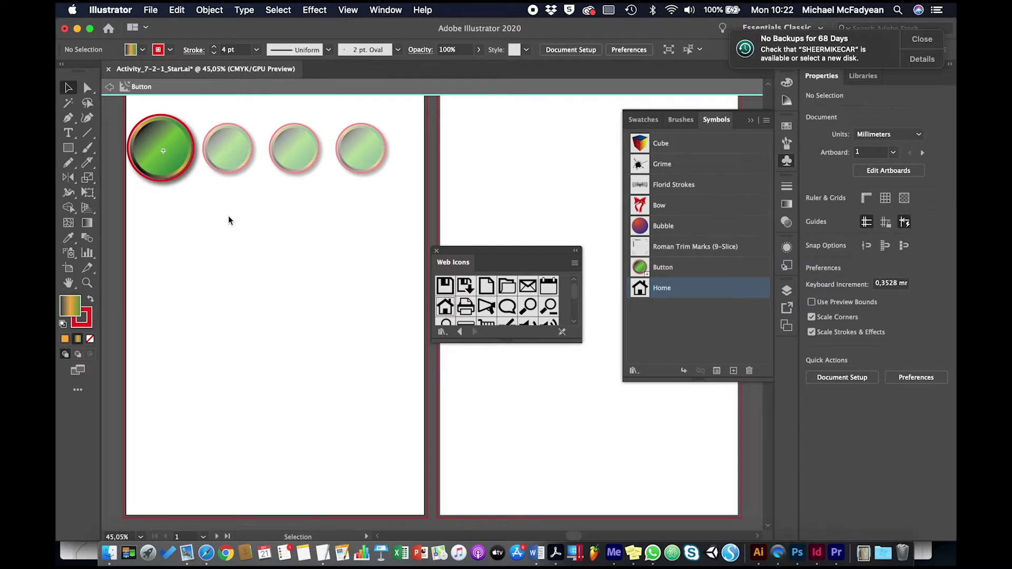
left_click(437, 251)
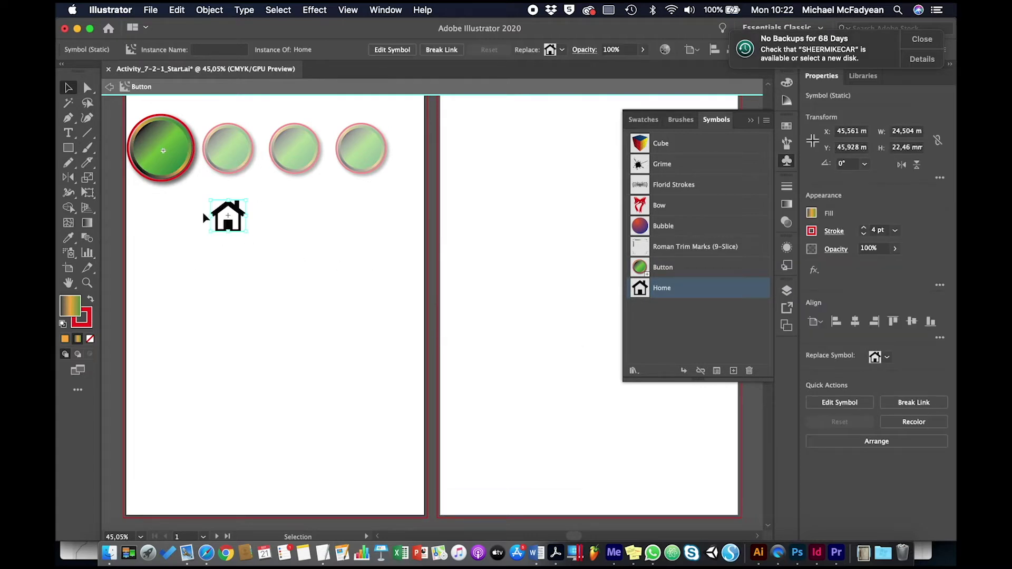
left_click_drag(229, 225, 162, 153)
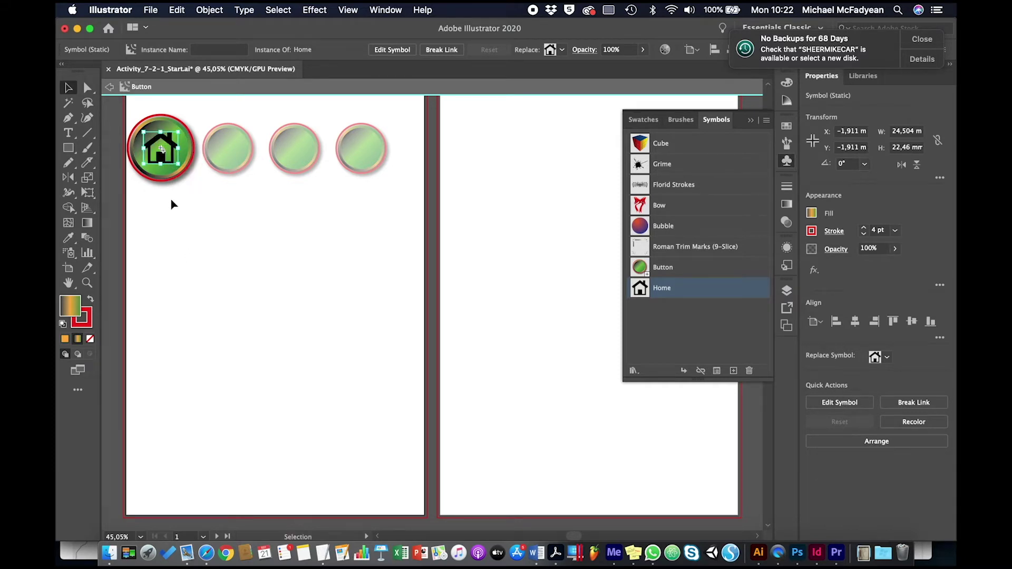
Step: Edit the nested Home symbol to fill the house shape with white, and exit symbol editing completely
double_click(169, 145)
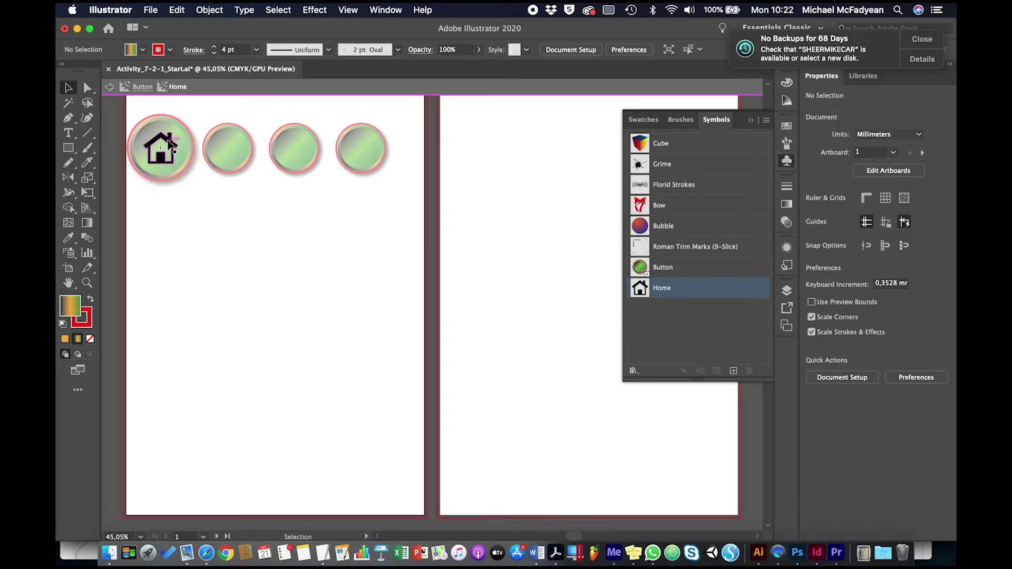
left_click(167, 148)
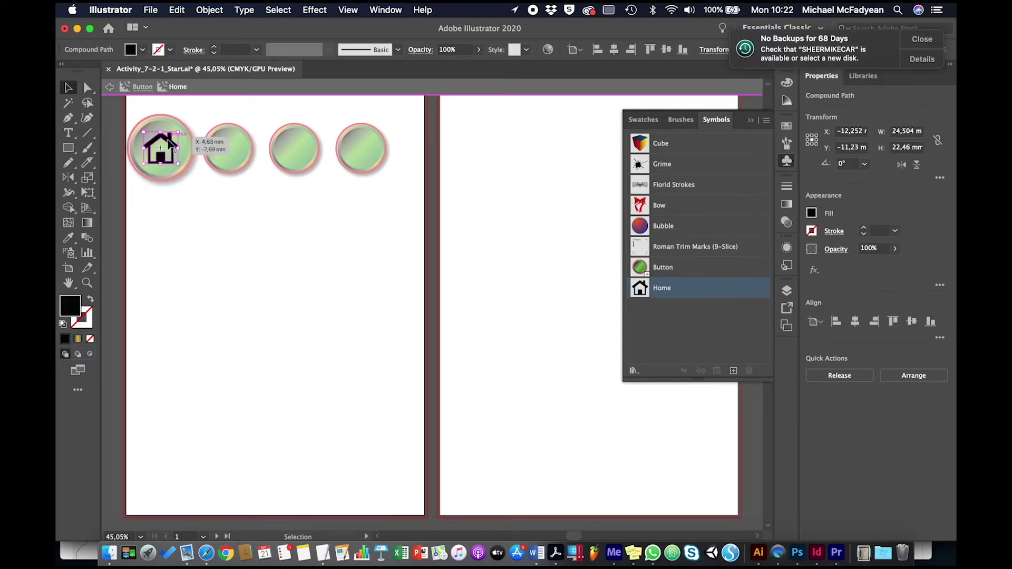
left_click(144, 50)
left_click(81, 72)
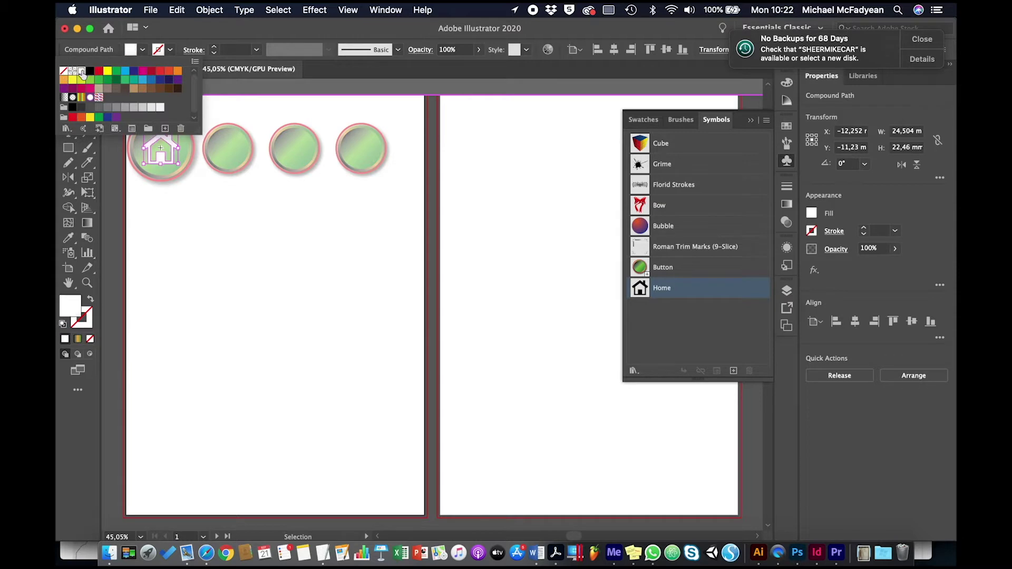
left_click(218, 248)
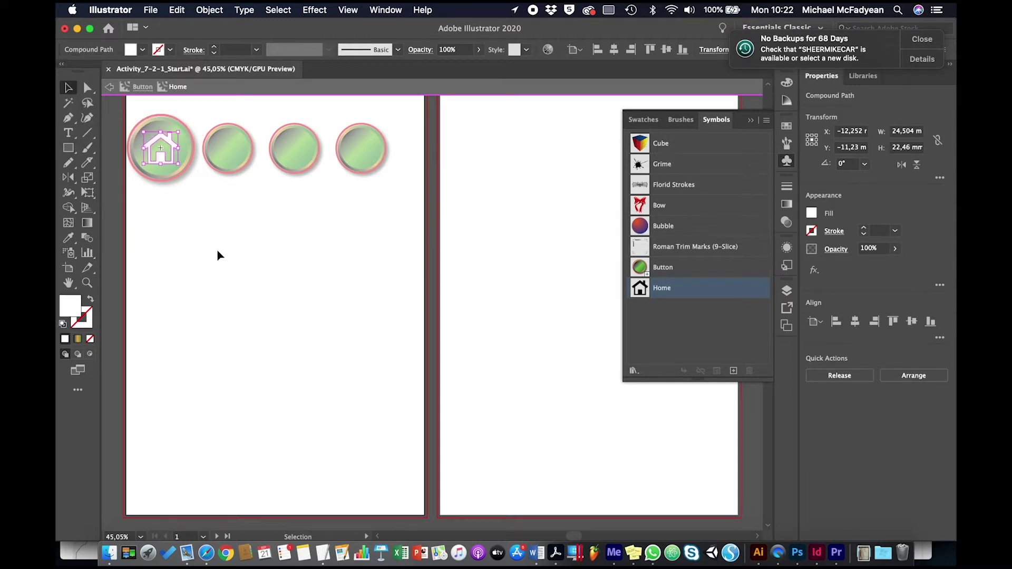
double_click(218, 251)
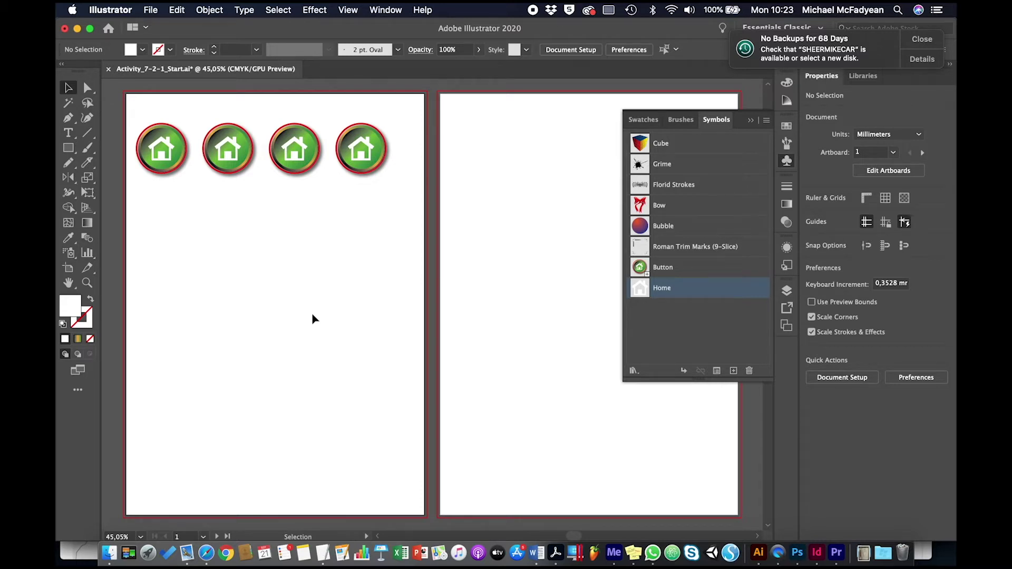
Step: Break the link between the fourth button instance and the Button symbol
left_click(369, 158)
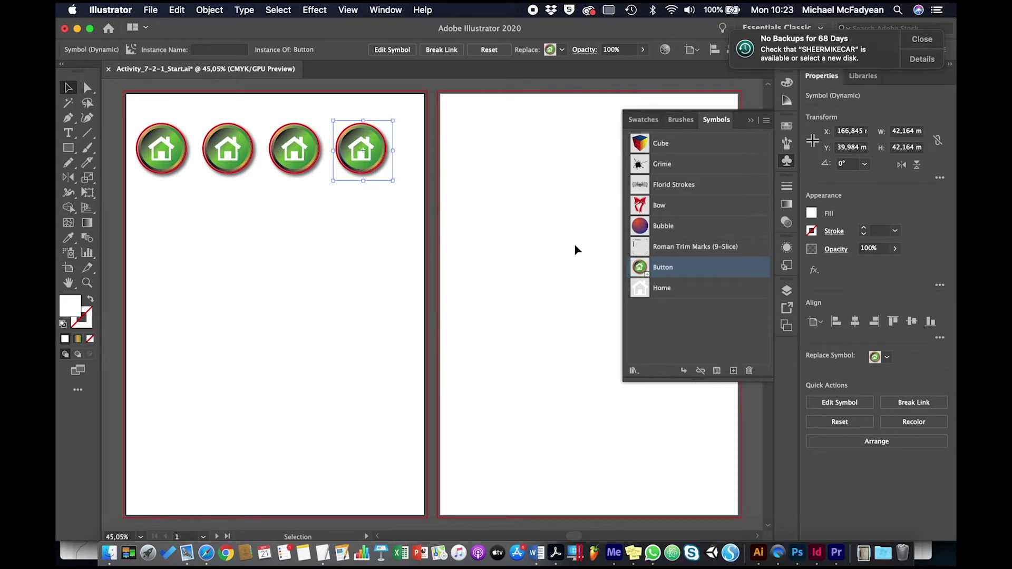
left_click_drag(633, 266, 357, 166)
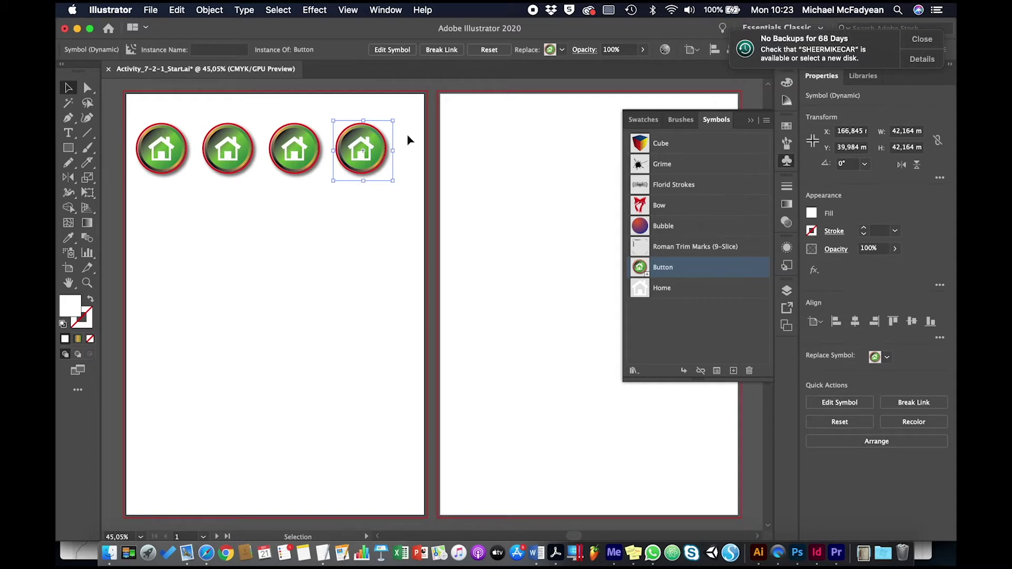
left_click(449, 51)
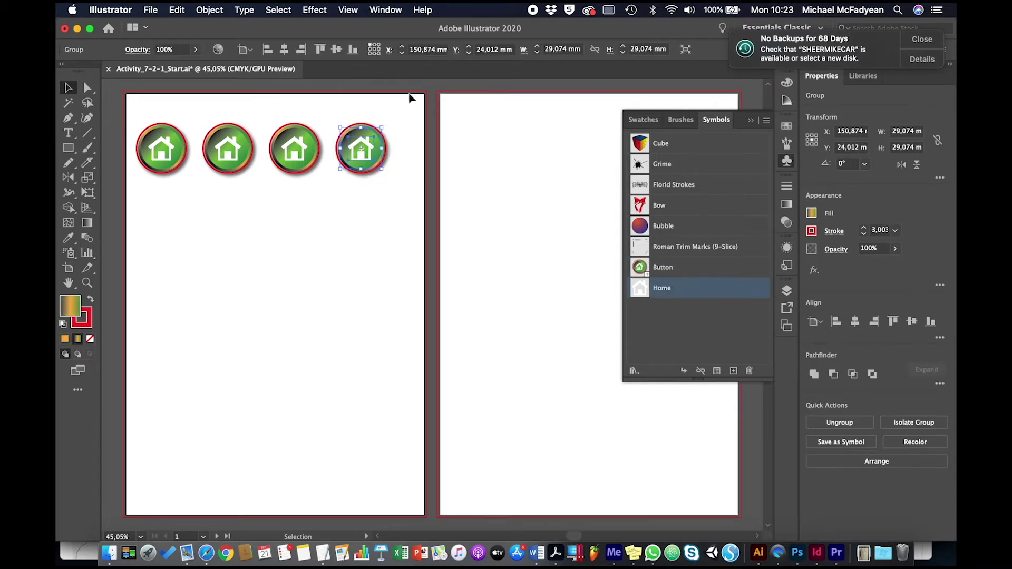
Step: Isolate the fourth button's nested groups and break the link between its Home icon and the Home symbol
double_click(368, 153)
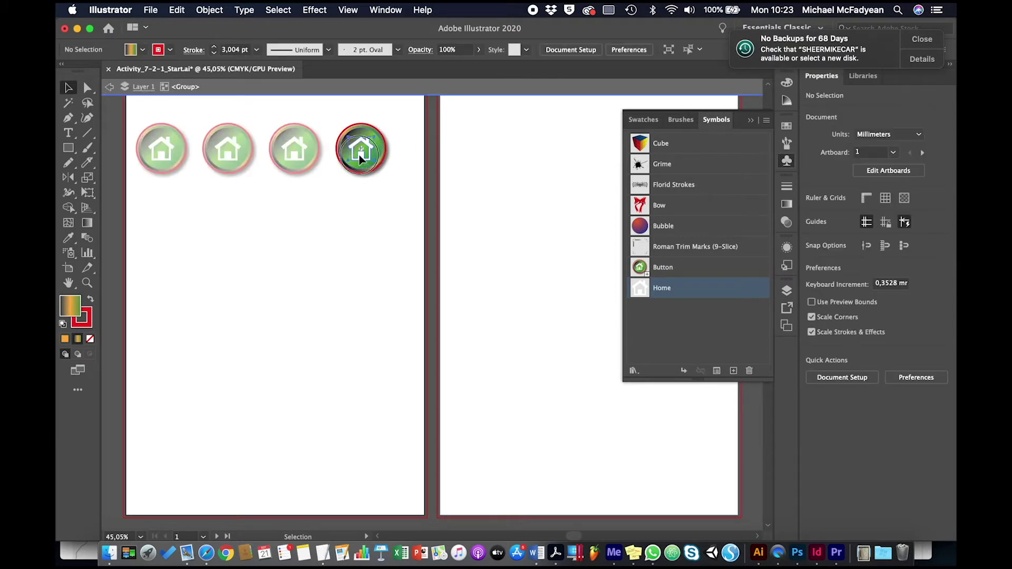
left_click(359, 155)
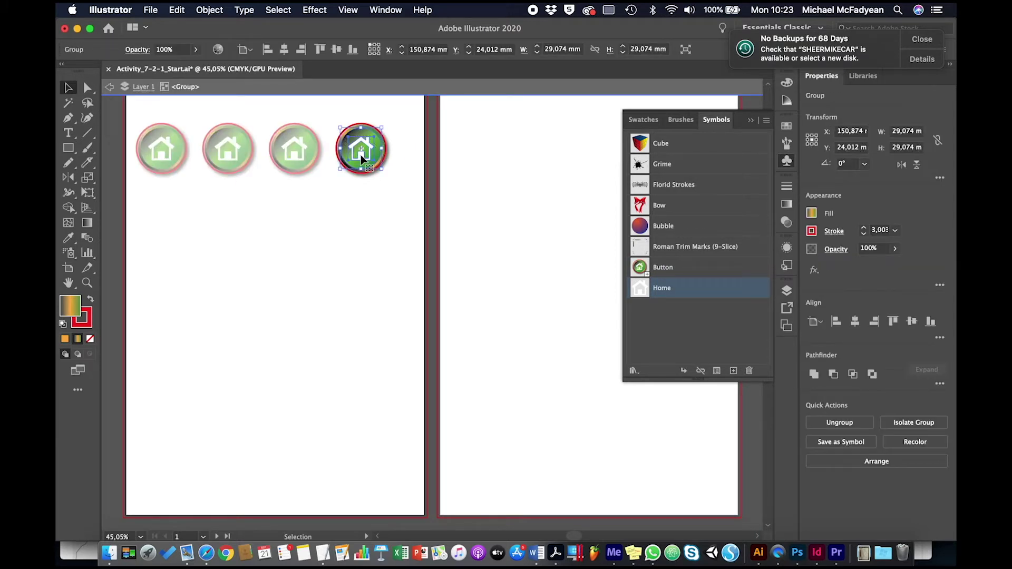
double_click(362, 157)
left_click(362, 158)
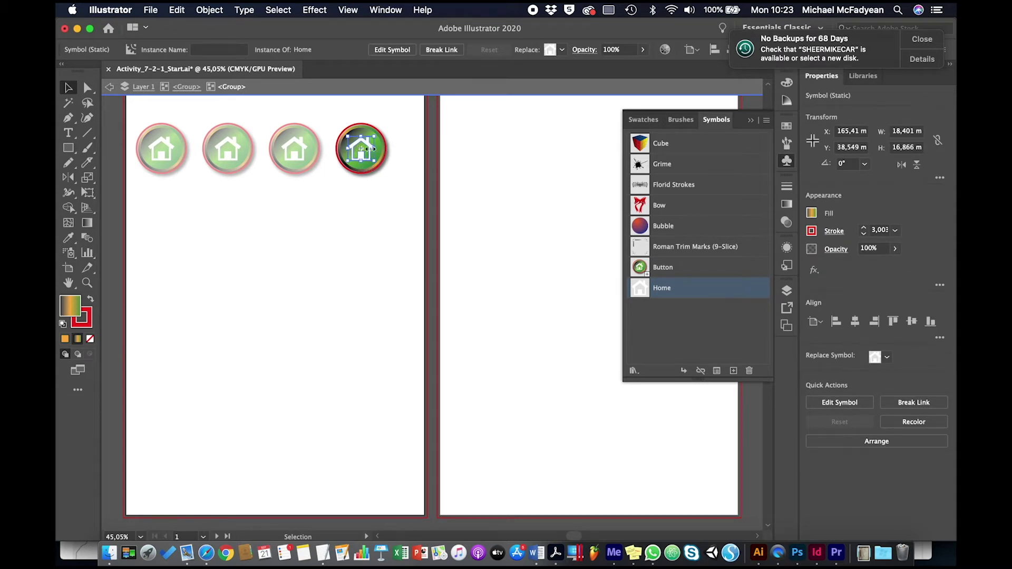
left_click(441, 51)
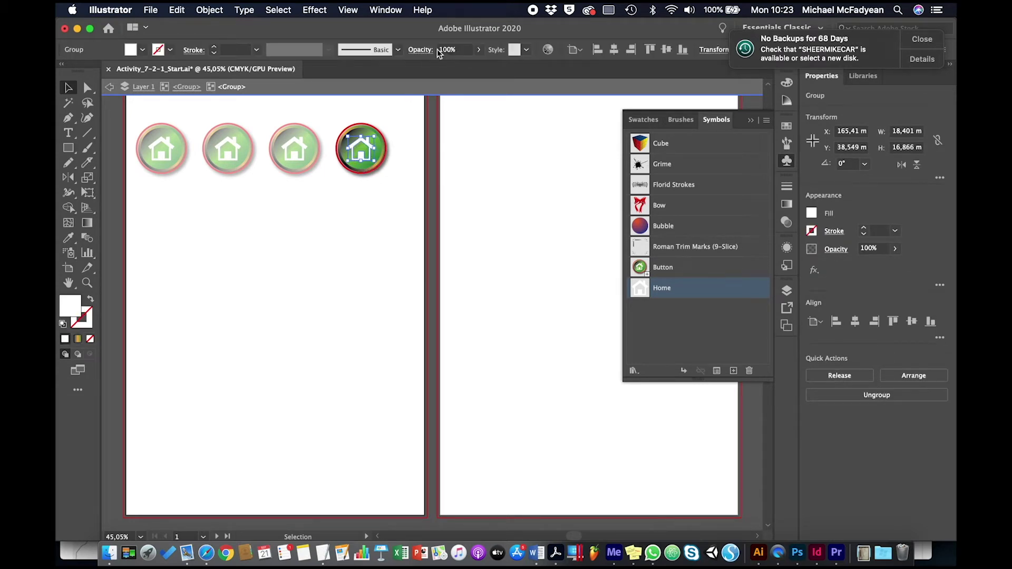
Step: Fill the unlinked house shape in the fourth button with red and exit isolation mode
left_click(143, 51)
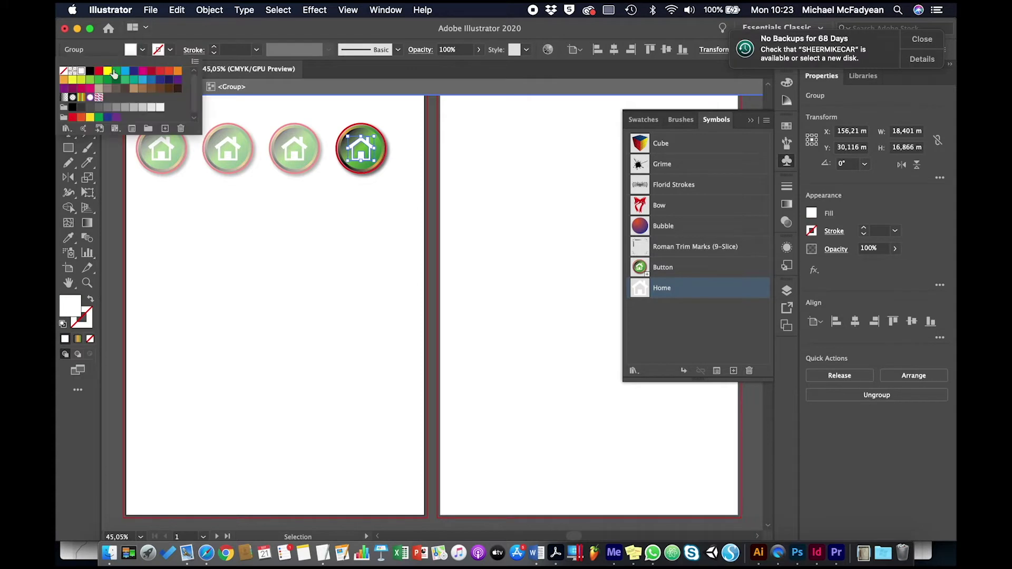
left_click(98, 71)
double_click(346, 270)
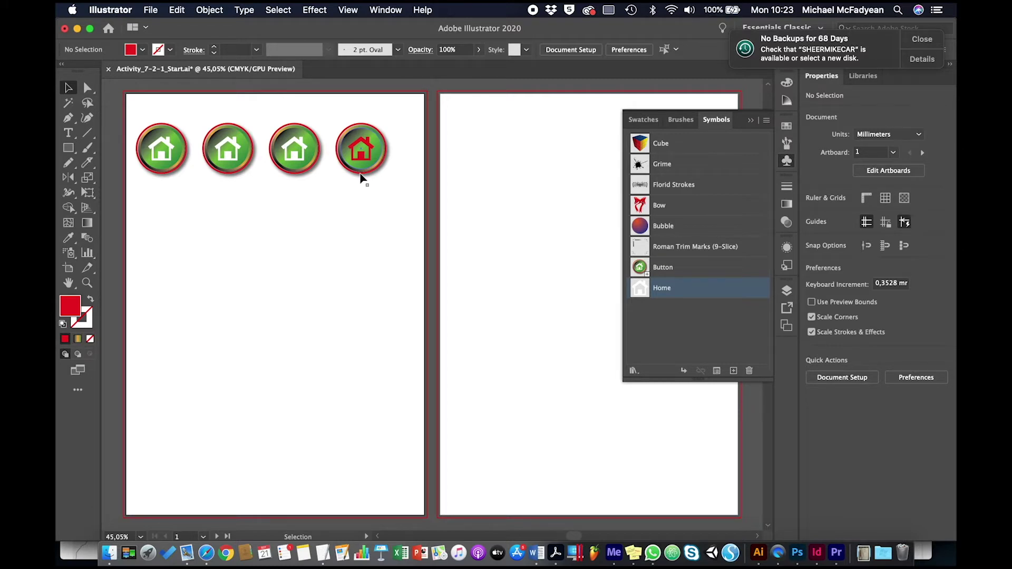
Step: Try replacing the first button instance with the Cube symbol, and switch it back to the Button symbol
left_click(161, 158)
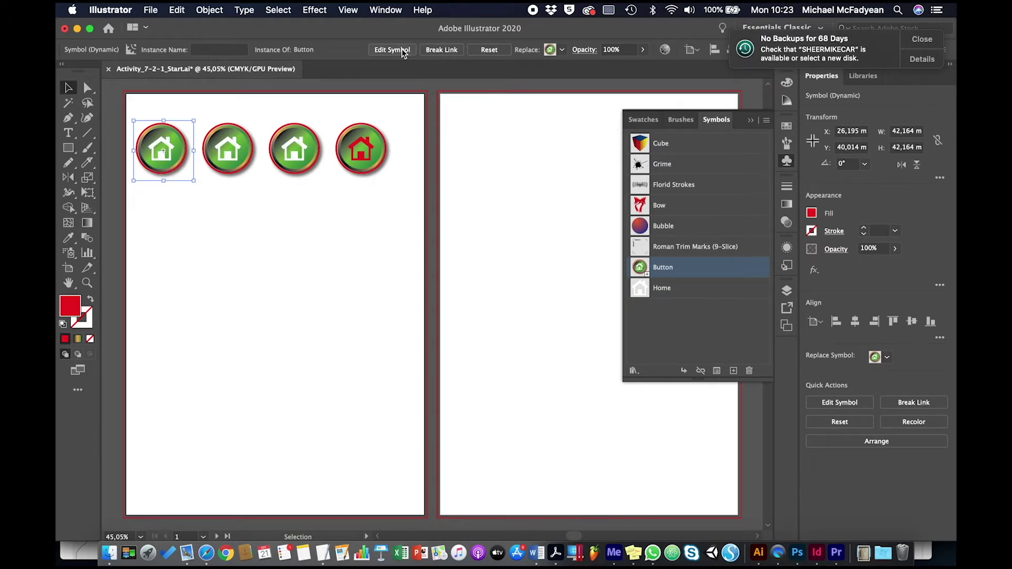
left_click(562, 51)
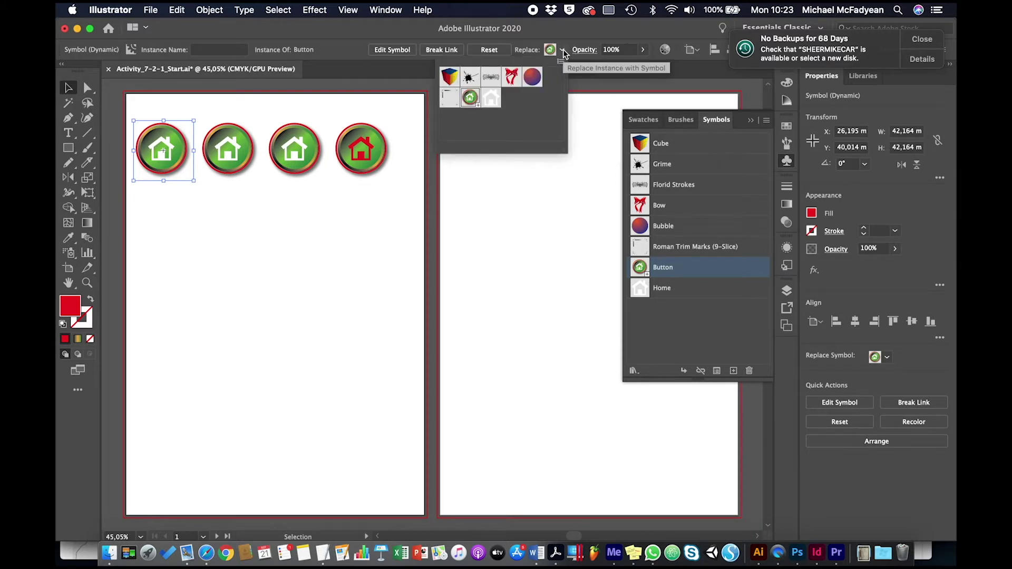
left_click(448, 78)
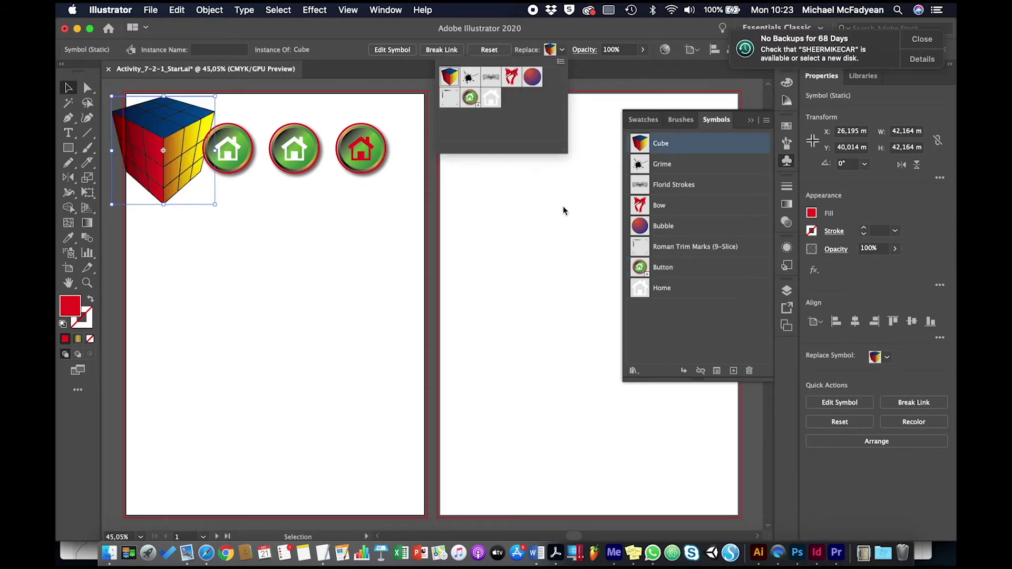
left_click(471, 98)
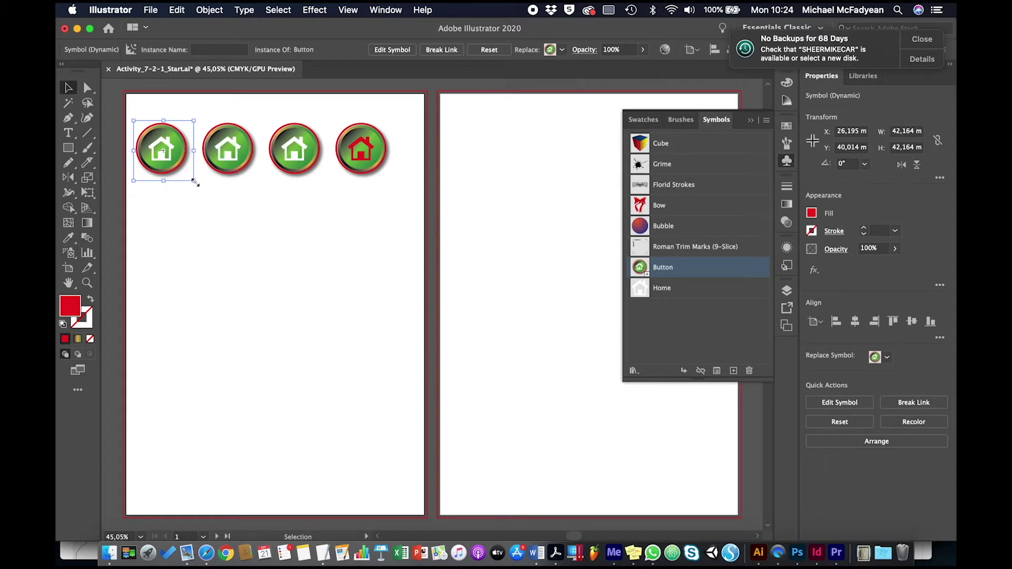
Step: Shrink the first button instance to about half its size, and enlarge and rotate the second instance clockwise
left_click_drag(194, 180, 182, 200)
left_click(243, 165)
left_click_drag(264, 109, 285, 165)
Step: Apply a Drop Shadow effect to the third button instance with Multiply mode, 100% opacity, 4 mm offsets and 0,5 mm blur, and deselect it
left_click(319, 156)
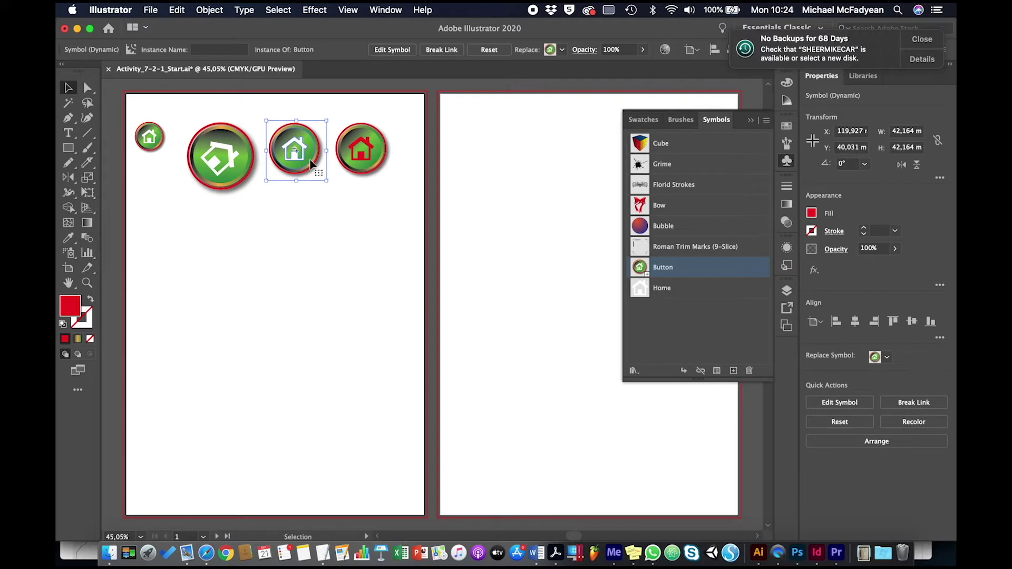
left_click(315, 12)
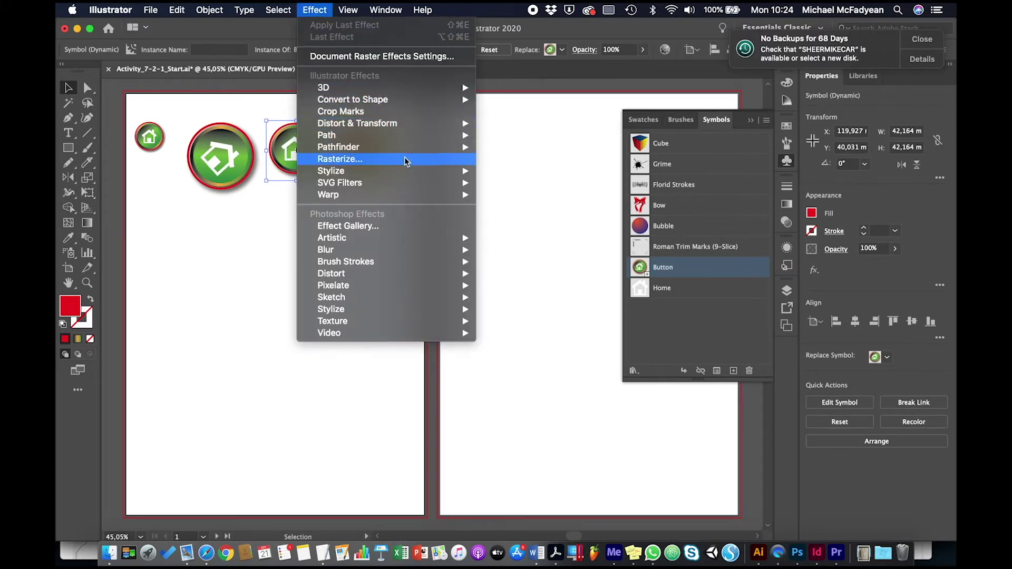
mouse_move(406, 176)
left_click(500, 172)
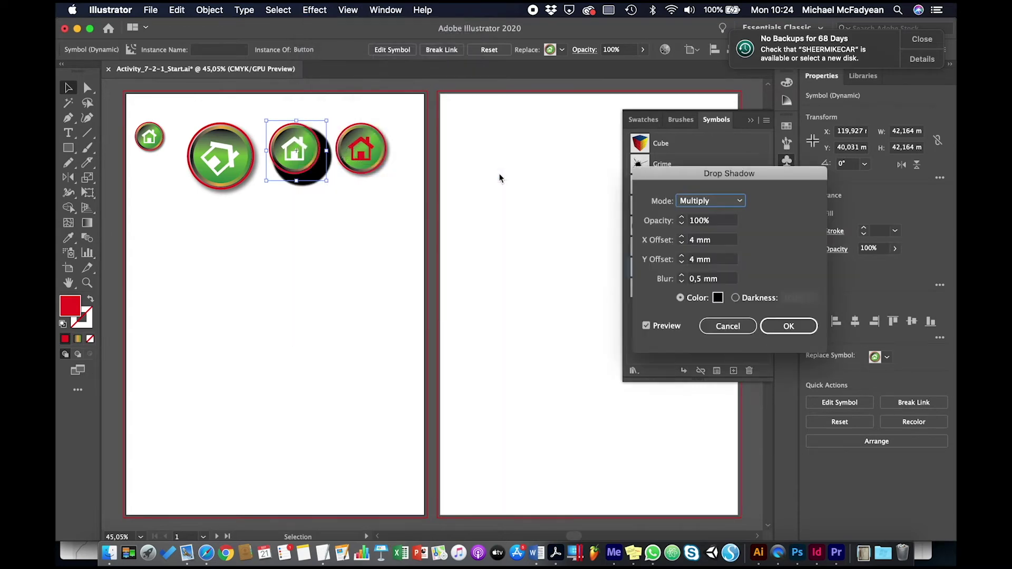
left_click(781, 325)
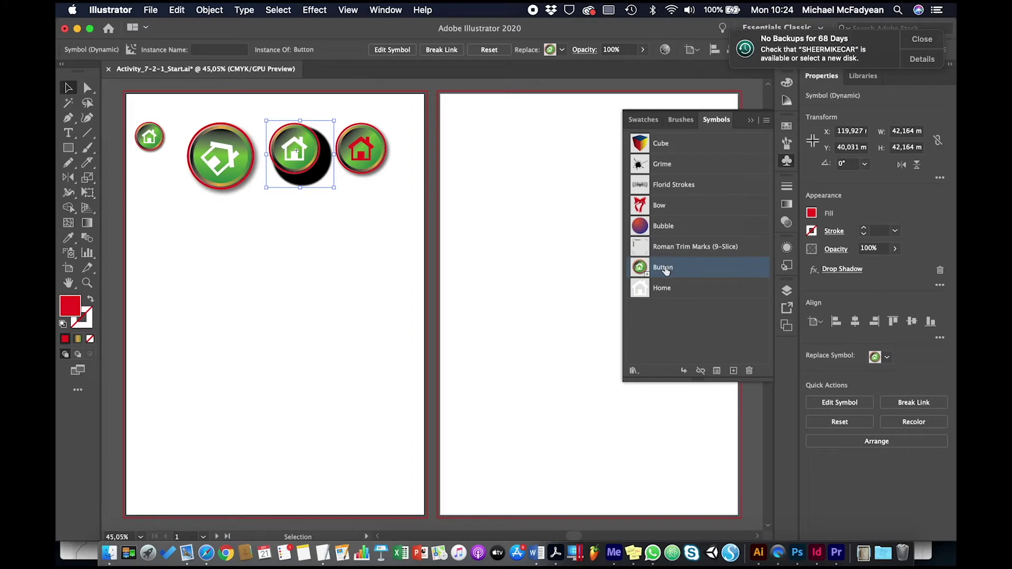
left_click(350, 273)
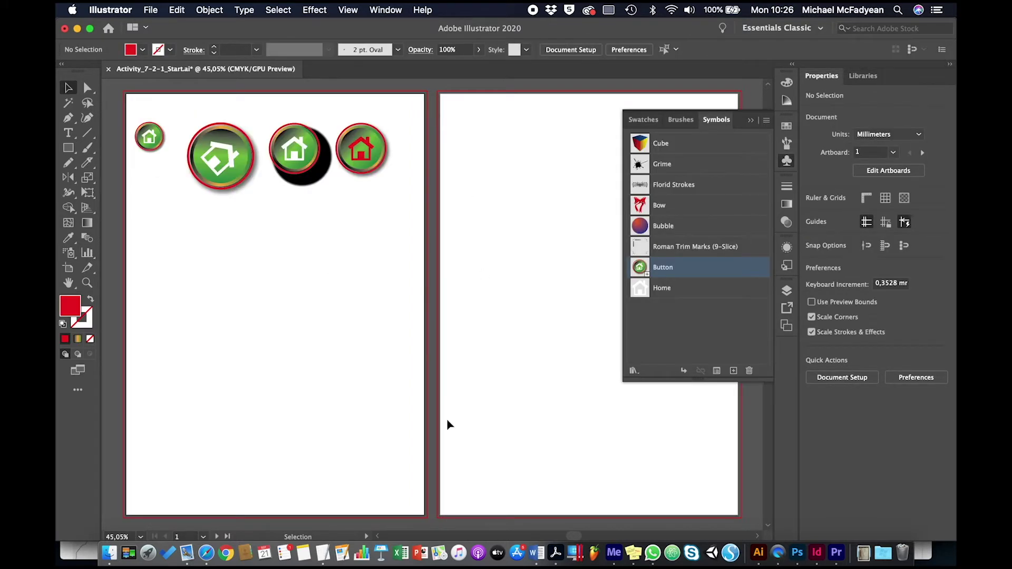
Step: Collapse the Symbols panel, make the empty second artboard active and fit it in the window
left_click(752, 125)
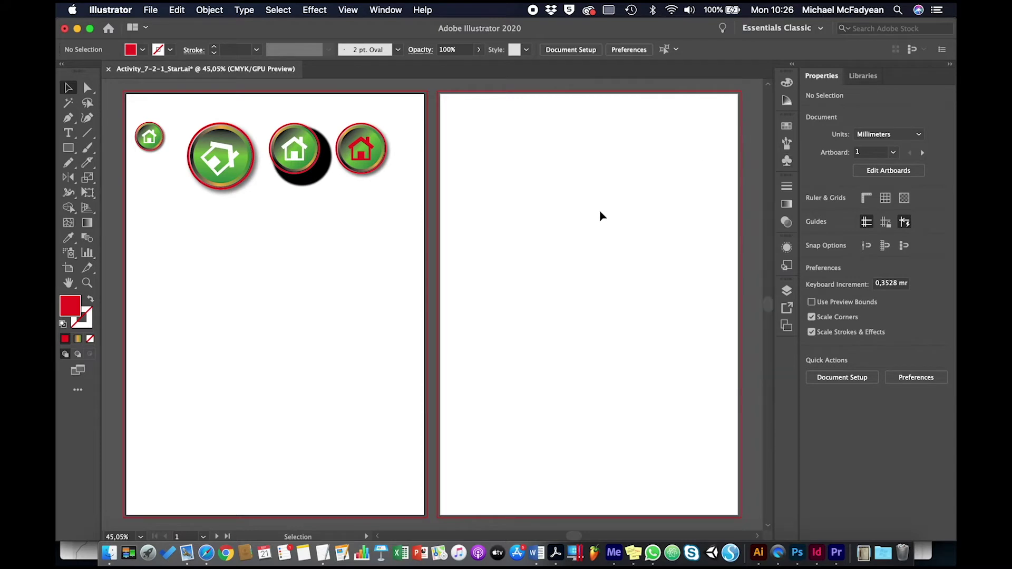
left_click(588, 221)
key("super+0")
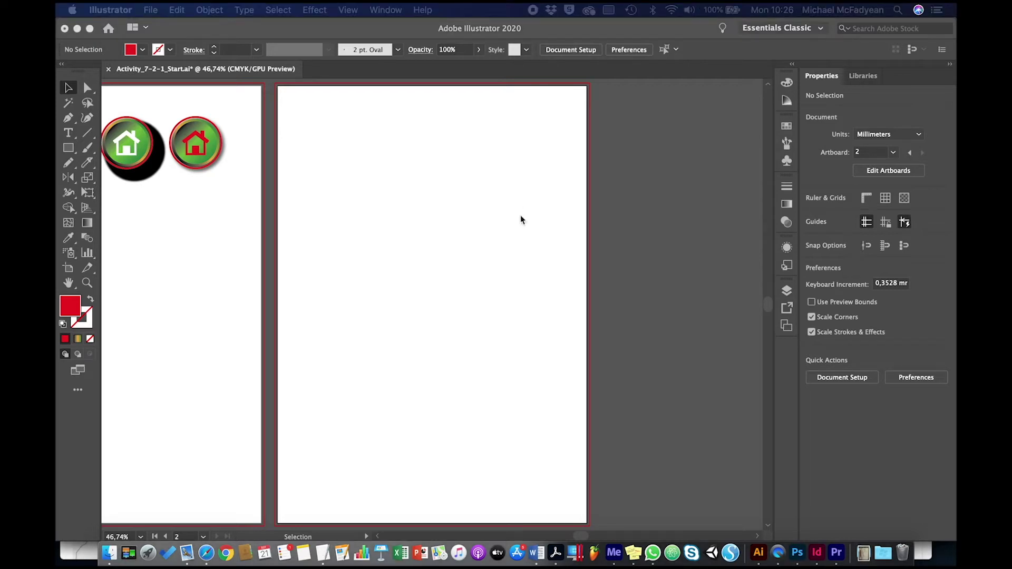
Step: Add the Butterfly symbol from the Retro symbol library to the document's symbols and close the library
left_click(785, 160)
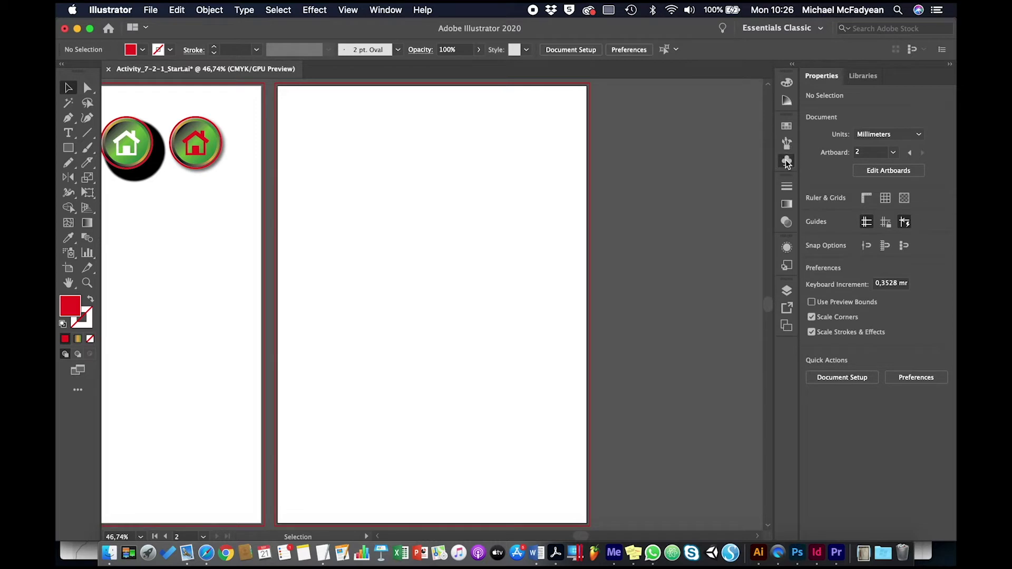
left_click(785, 160)
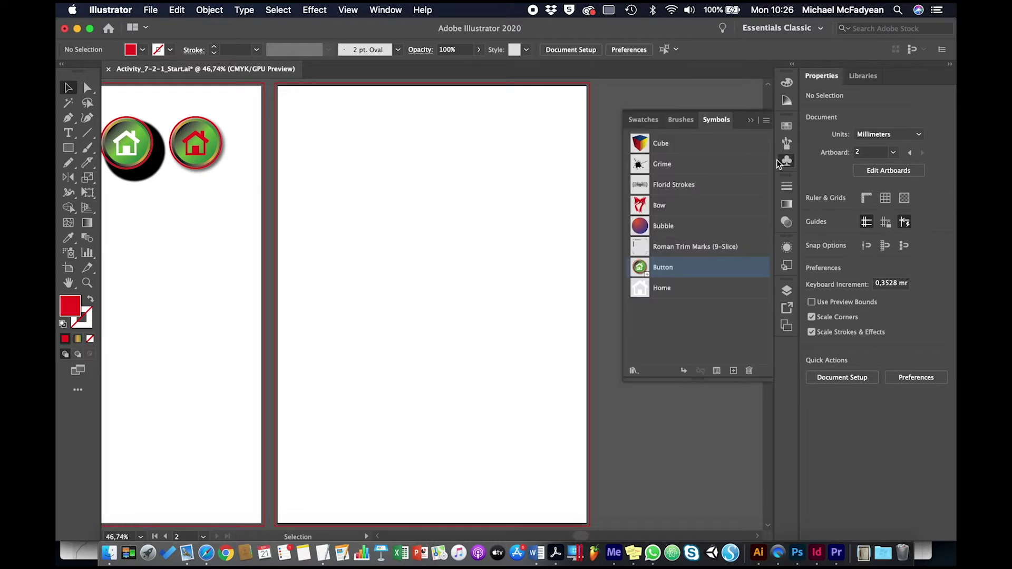
left_click(633, 370)
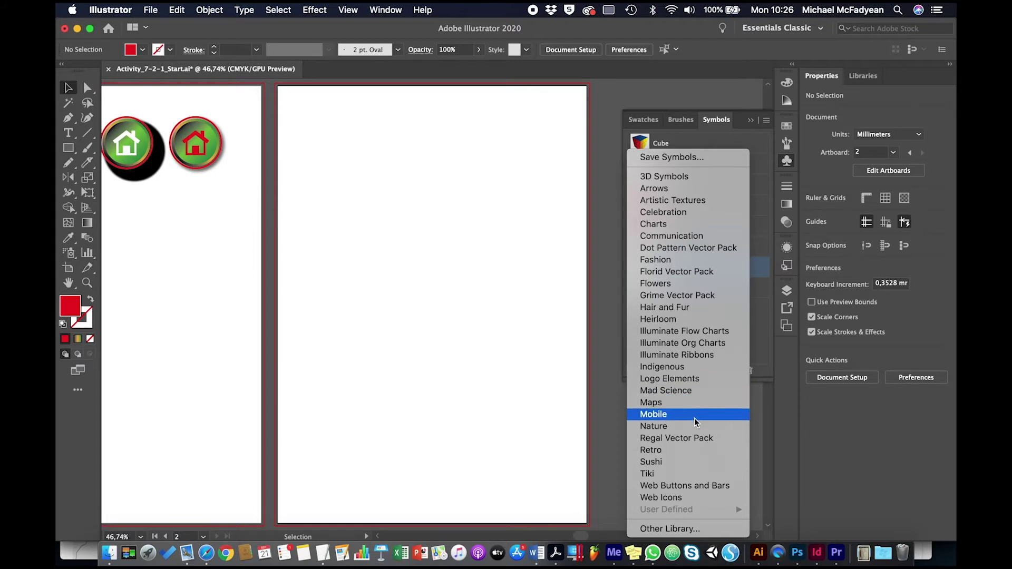
left_click(690, 451)
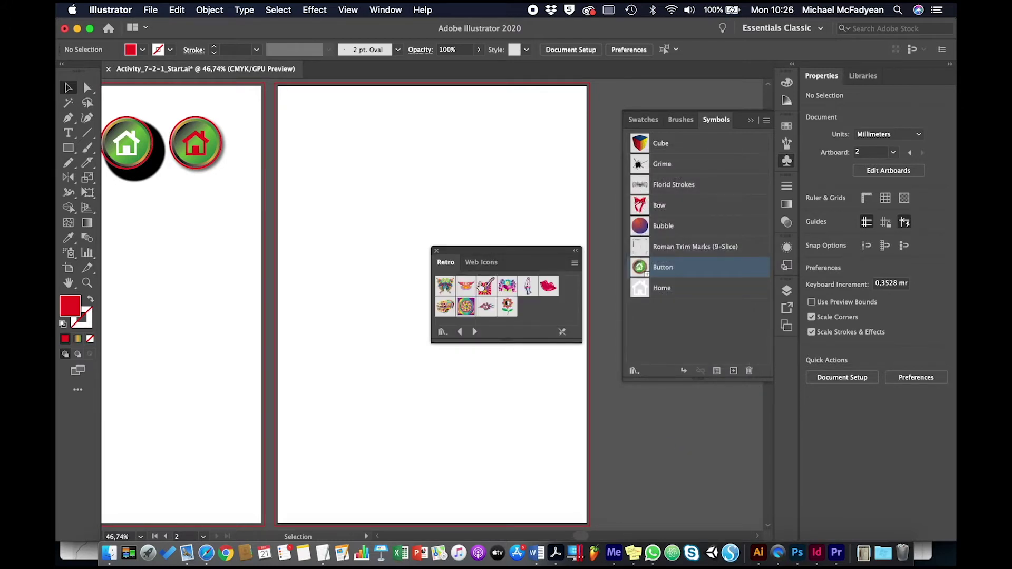
left_click(446, 286)
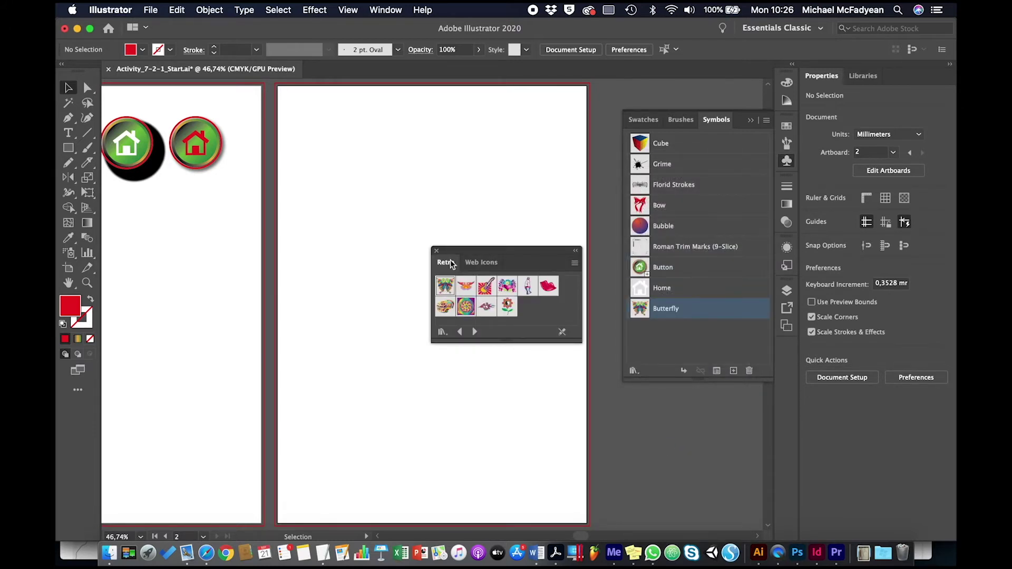
left_click(436, 251)
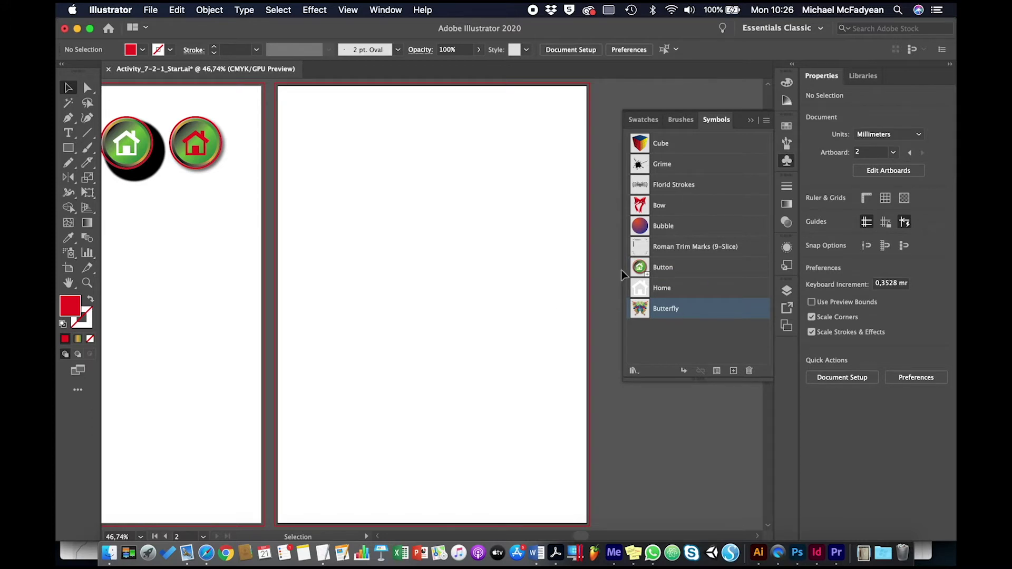
Step: Spray a winding trail of Butterfly symbol instances down the second artboard with the Symbol Sprayer tool
left_click(685, 308)
left_click(70, 209)
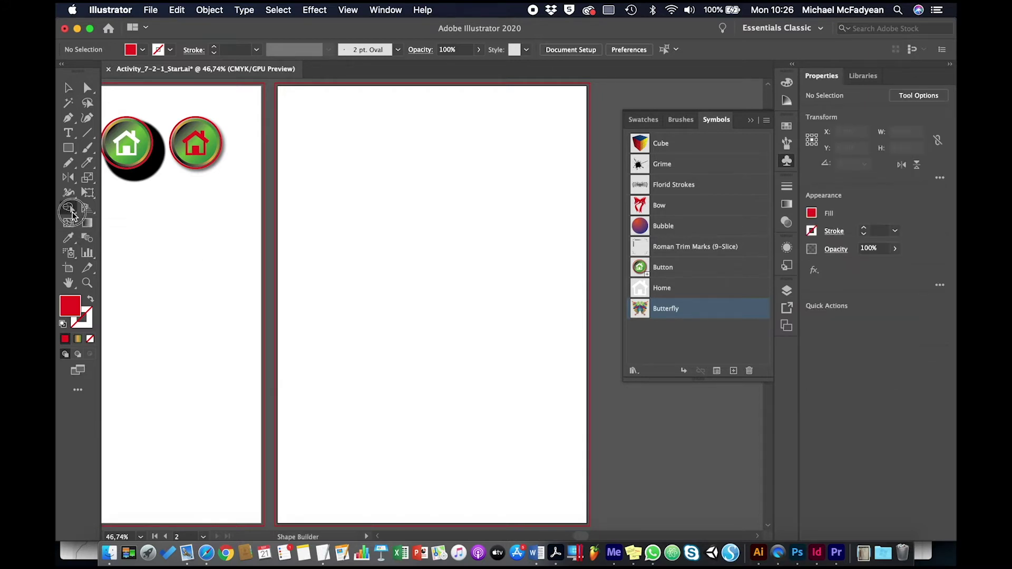
left_click(73, 215)
left_click(70, 255)
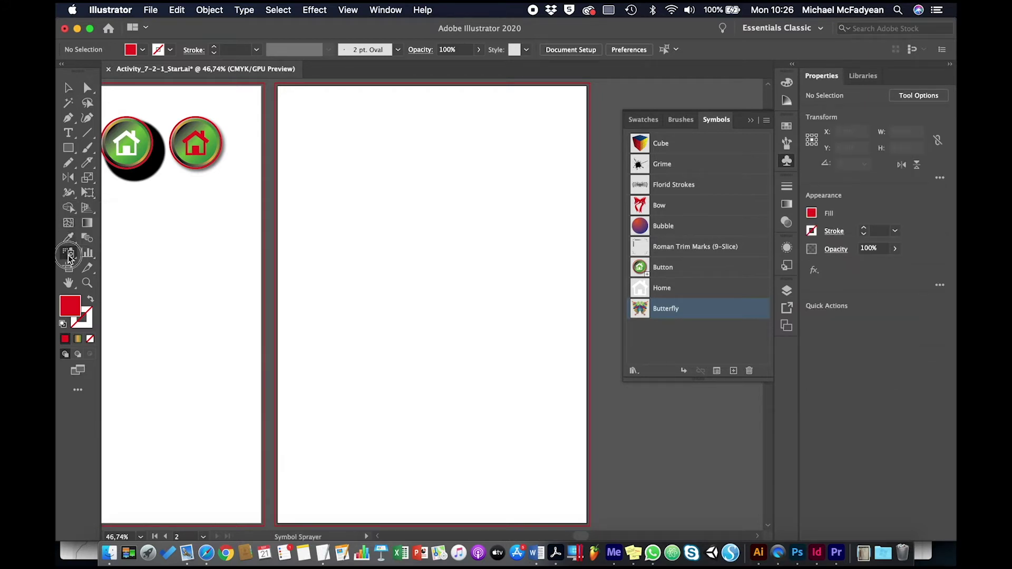
left_click(69, 255)
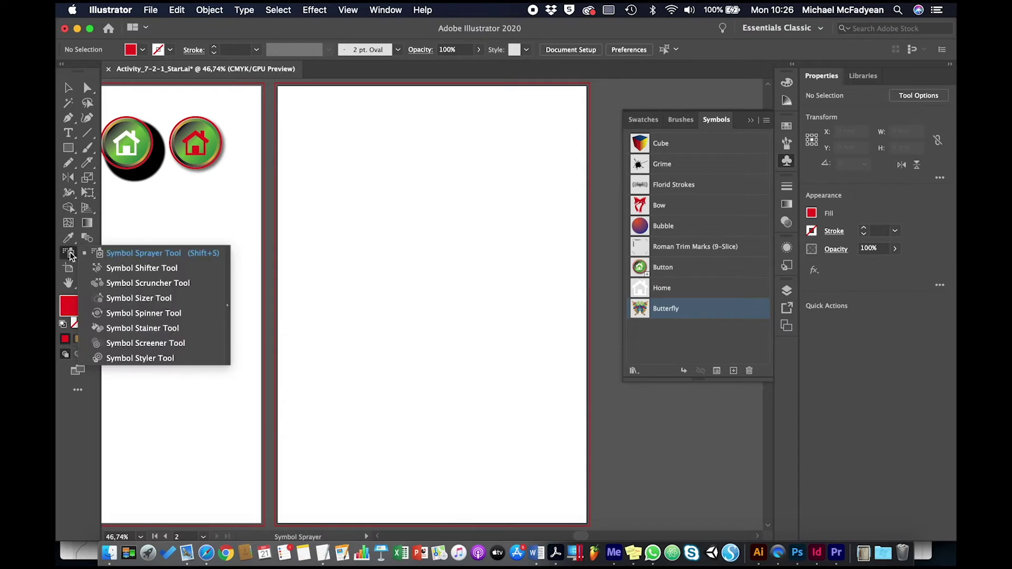
left_click(132, 254)
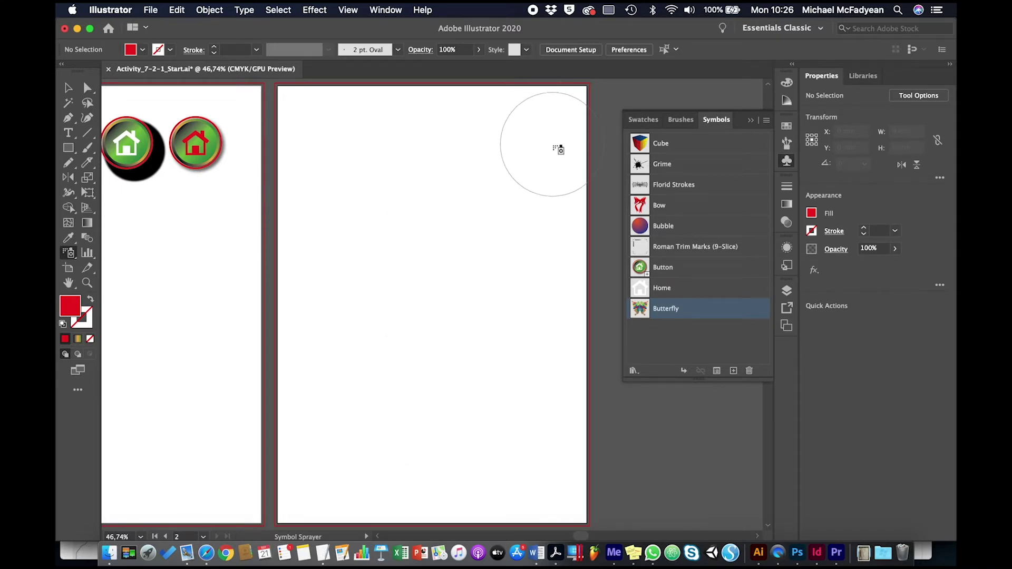
mouse_move(558, 151)
left_mouse_down()
mouse_move(444, 129)
mouse_move(443, 181)
mouse_move(503, 285)
mouse_move(363, 311)
mouse_move(428, 386)
mouse_move(389, 444)
mouse_move(320, 457)
mouse_move(313, 472)
mouse_move(448, 451)
left_mouse_up()
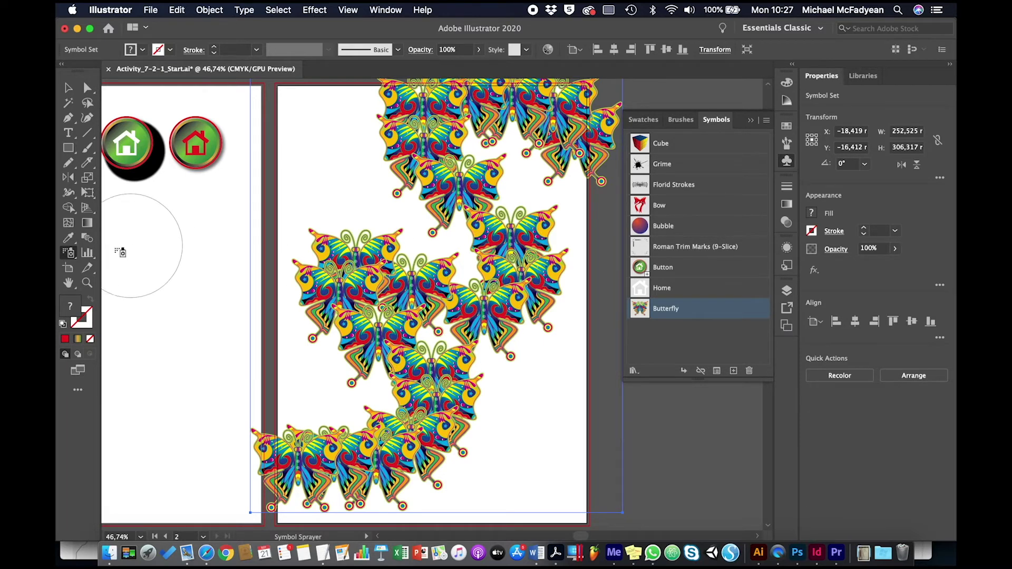
Step: Switch to the Symbol Shifter tool, review its Symbolism Tools Options and accept the current settings
left_click(70, 253)
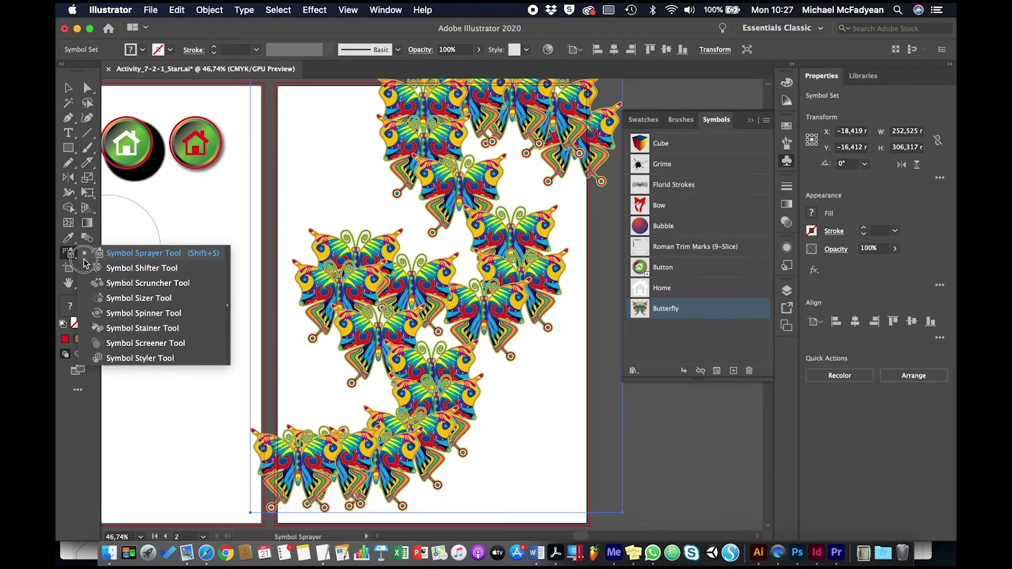
left_click(119, 270)
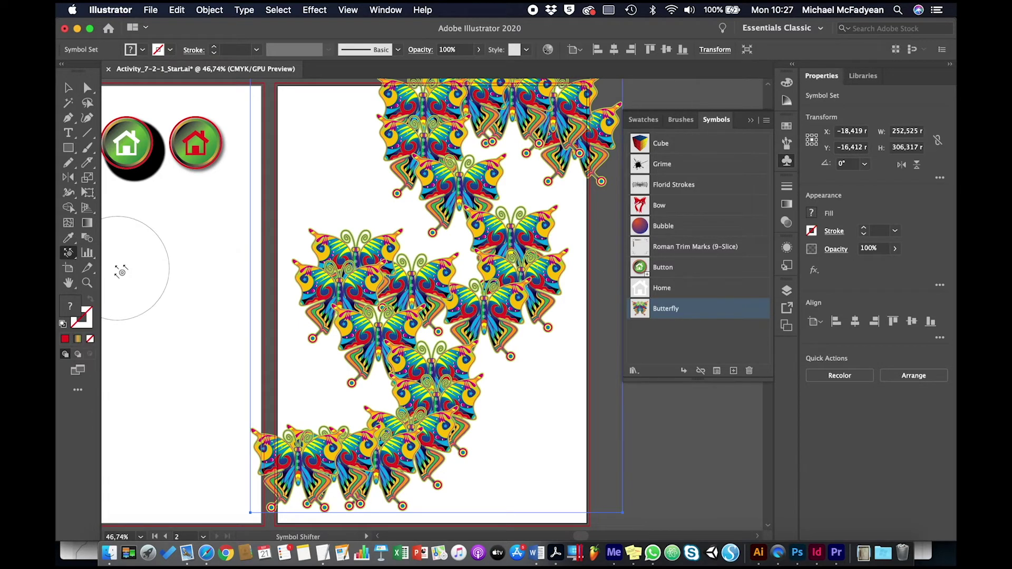
double_click(69, 253)
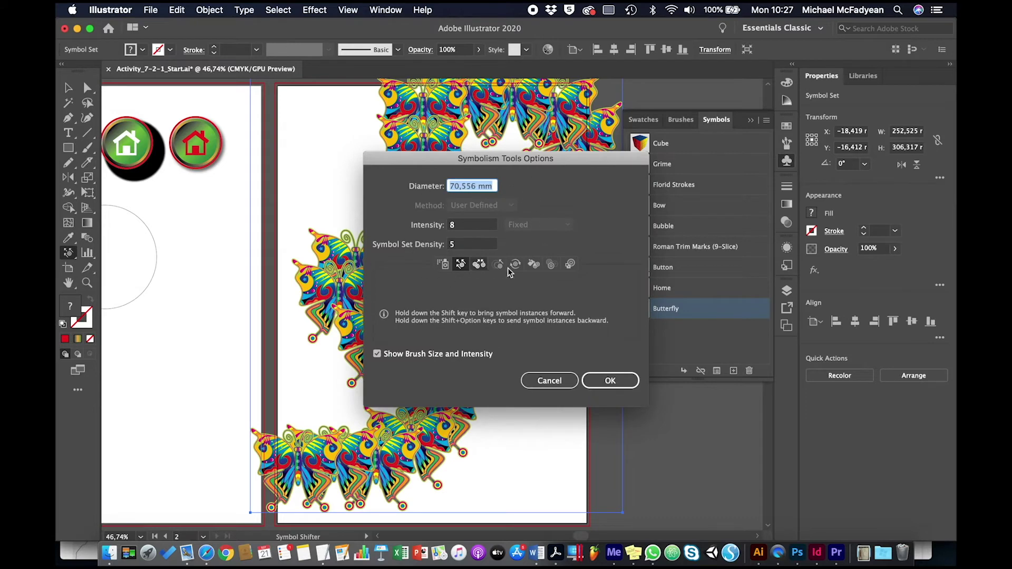
left_click(609, 380)
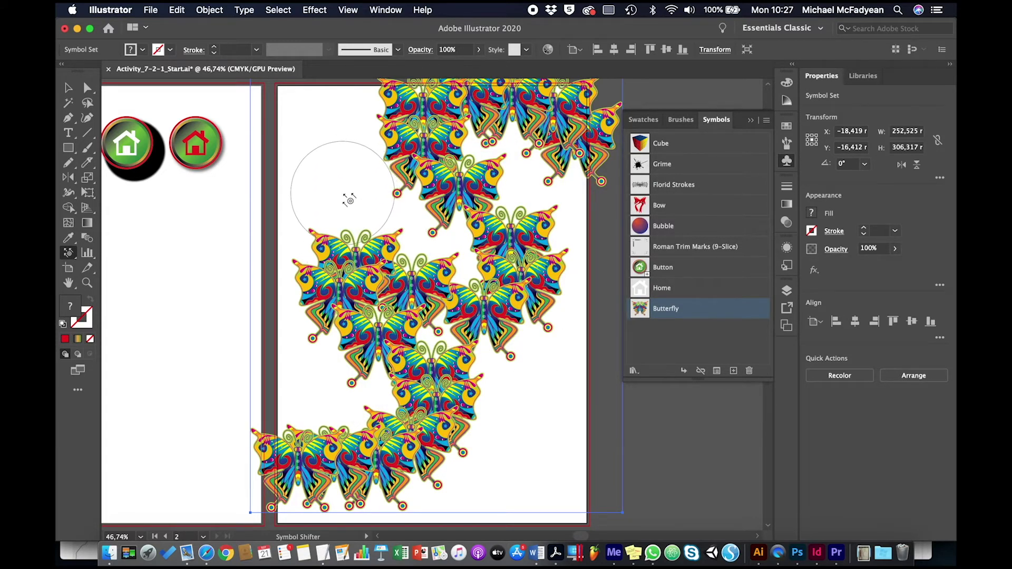
Step: Enlarge the Symbol Shifter brush and push the Butterfly instances apart so they spread over the second artboard
mouse_move(349, 199)
left_mouse_down()
mouse_move(355, 211)
mouse_move(350, 199)
left_mouse_up()
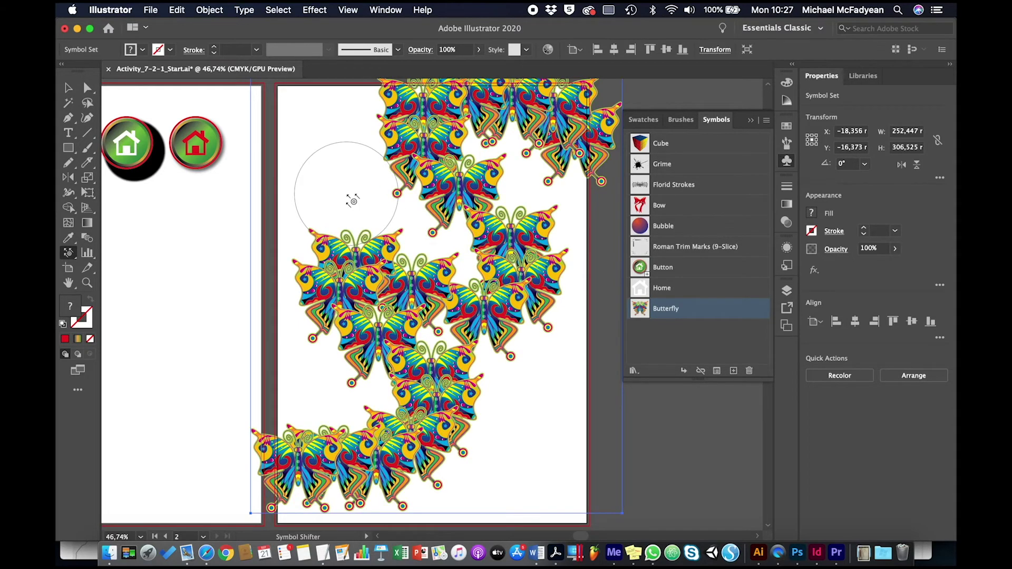
key("]")
key("]")
key("]")
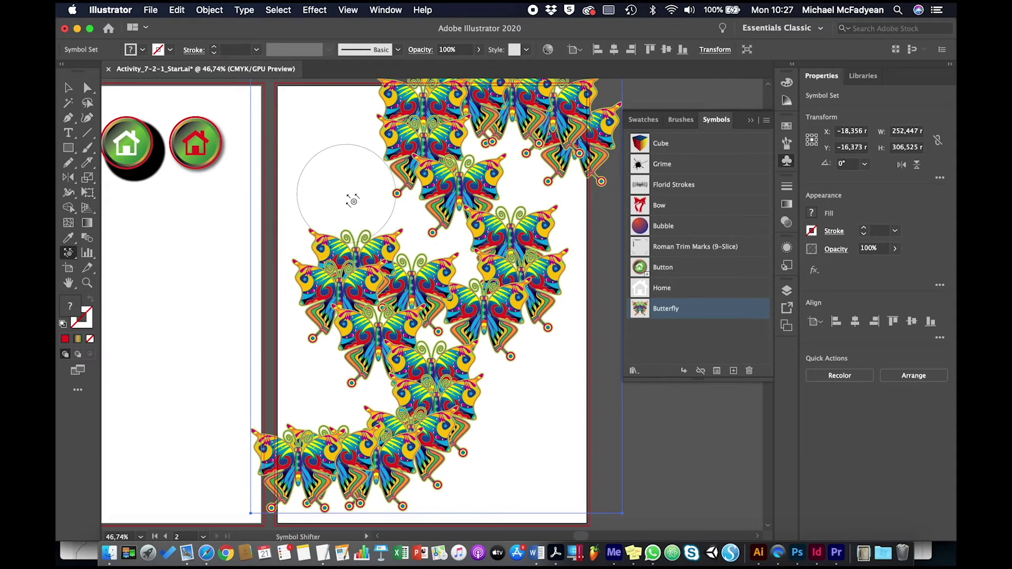
mouse_move(352, 203)
left_mouse_down()
mouse_move(350, 180)
mouse_move(353, 250)
mouse_move(354, 175)
mouse_move(535, 395)
mouse_move(433, 370)
mouse_move(513, 460)
mouse_move(422, 415)
mouse_move(447, 372)
mouse_move(361, 350)
mouse_move(355, 358)
mouse_move(417, 287)
mouse_move(453, 315)
mouse_move(351, 305)
mouse_move(363, 445)
mouse_move(330, 398)
mouse_move(333, 469)
mouse_move(315, 474)
mouse_move(333, 490)
mouse_move(455, 187)
mouse_move(434, 117)
mouse_move(461, 150)
mouse_move(553, 115)
mouse_move(509, 162)
mouse_move(586, 147)
mouse_move(561, 121)
mouse_move(575, 108)
mouse_move(530, 116)
mouse_move(499, 145)
mouse_move(472, 136)
mouse_move(477, 181)
mouse_move(498, 188)
mouse_move(544, 178)
mouse_move(482, 126)
left_mouse_up()
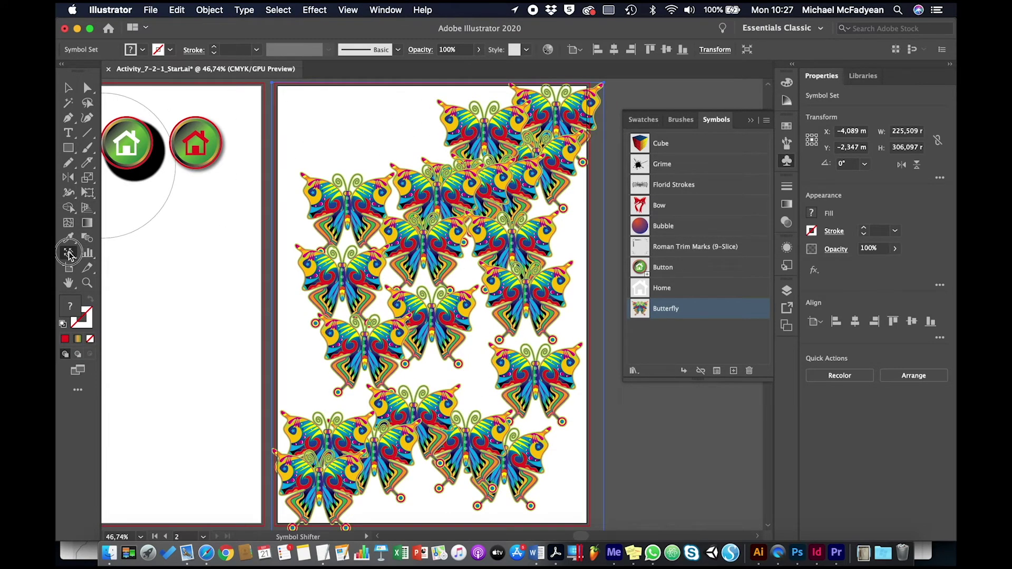
Step: Pull the Butterfly instances together and push them apart in several areas with the Symbol Scruncher tool
left_click_drag(70, 255, 108, 285)
left_click_drag(487, 192, 489, 193)
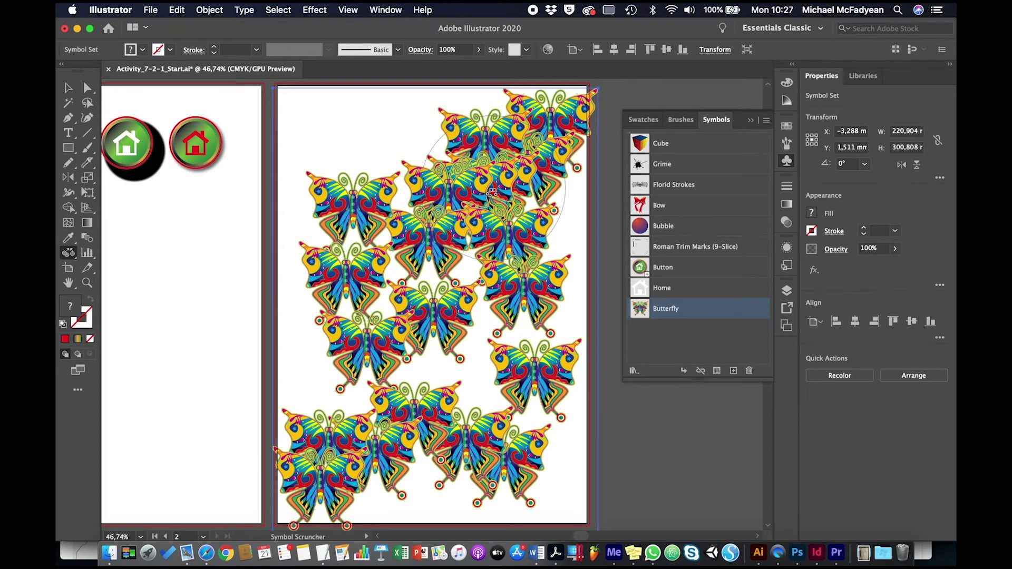
left_click_drag(491, 193, 491, 192)
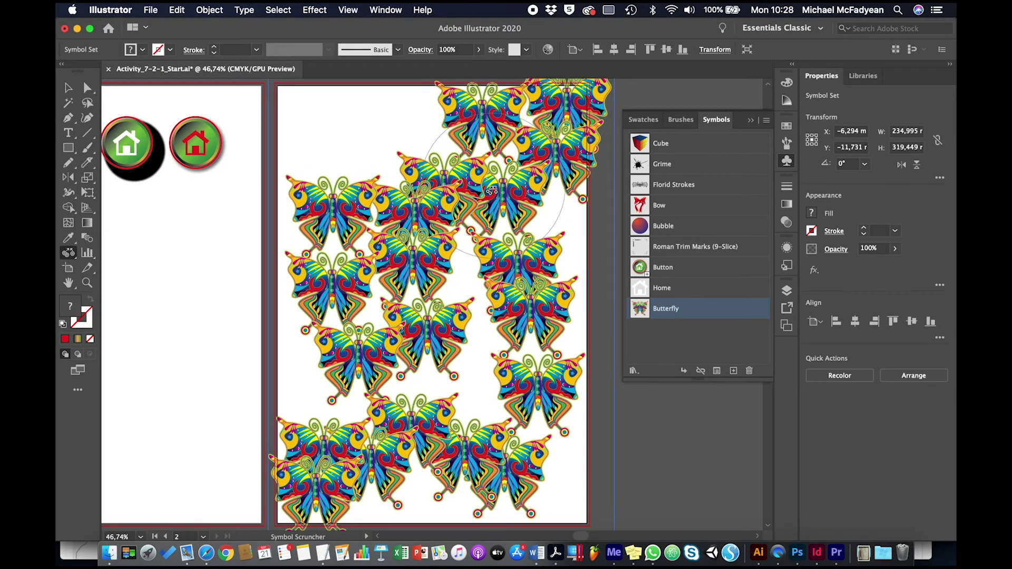
mouse_move(350, 447)
left_mouse_down()
mouse_move(344, 453)
mouse_move(407, 441)
mouse_move(461, 450)
mouse_move(337, 379)
mouse_move(348, 351)
mouse_move(370, 347)
mouse_move(358, 316)
mouse_move(390, 361)
mouse_move(385, 403)
mouse_move(395, 406)
mouse_move(457, 280)
left_mouse_up()
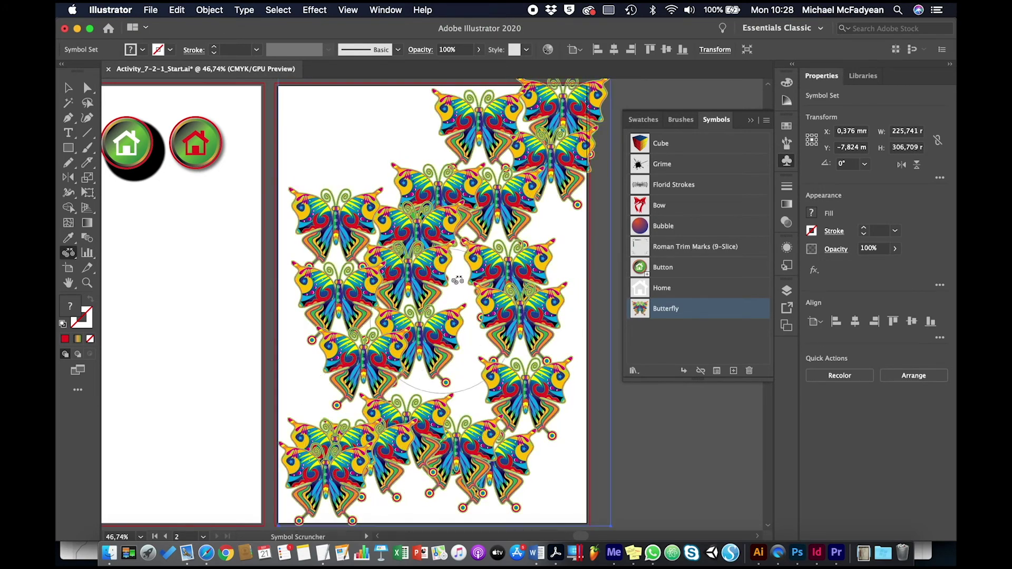
left_click_drag(481, 199, 483, 183)
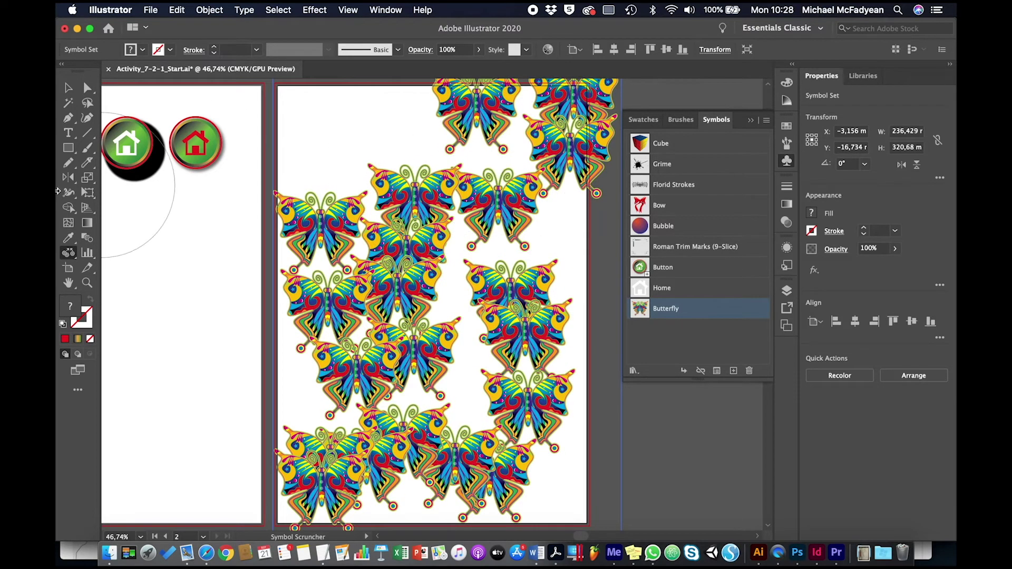
Step: Move the uppermost butterflies down and inward with the Symbol Shifter tool to fill gaps in the set
left_click_drag(70, 255, 95, 264)
mouse_move(484, 93)
left_mouse_down()
mouse_move(407, 155)
mouse_move(432, 150)
left_mouse_up()
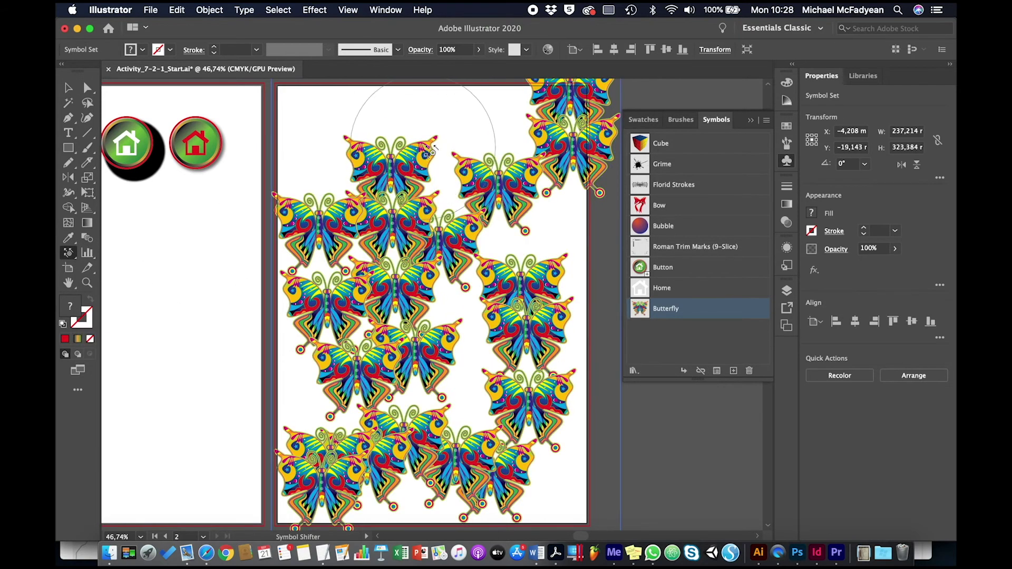
mouse_move(574, 105)
left_mouse_down()
mouse_move(510, 113)
mouse_move(477, 135)
mouse_move(579, 122)
mouse_move(601, 135)
mouse_move(527, 105)
mouse_move(568, 160)
mouse_move(553, 119)
mouse_move(539, 130)
left_mouse_up()
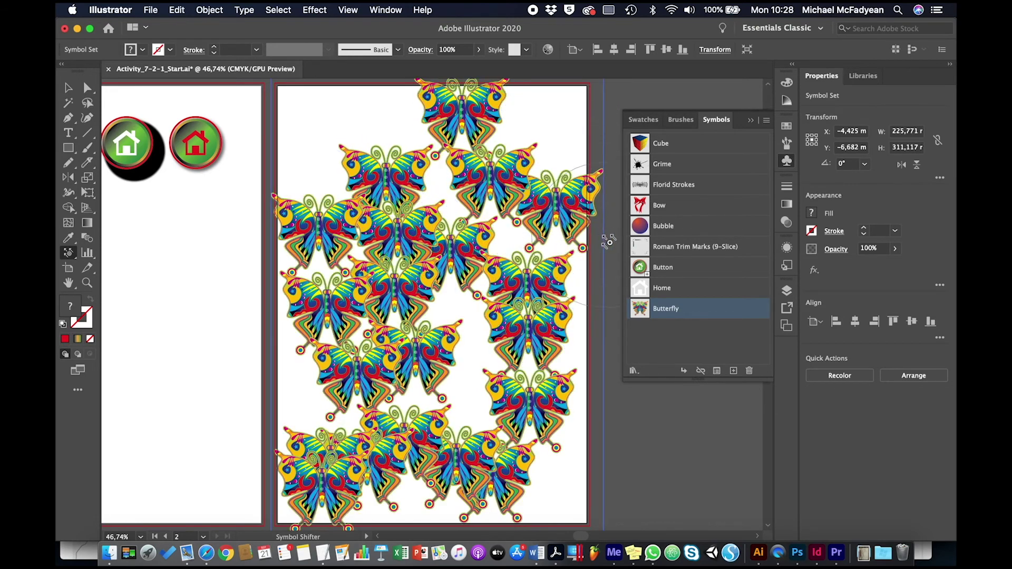
Step: Enlarge a central butterfly with the Symbol Sizer tool, and shrink it together with the lower and middle butterflies
left_click(66, 253)
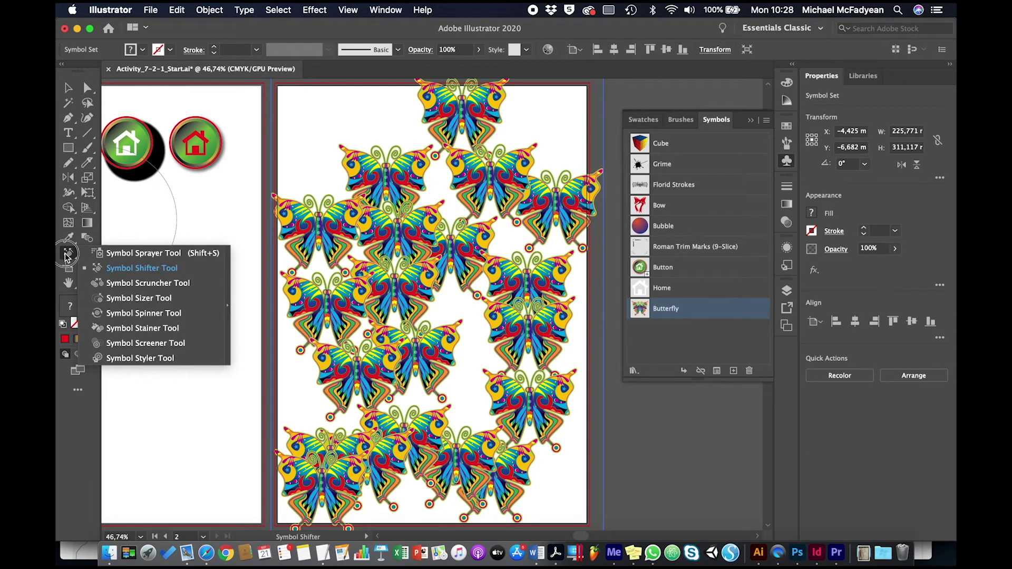
left_click(120, 298)
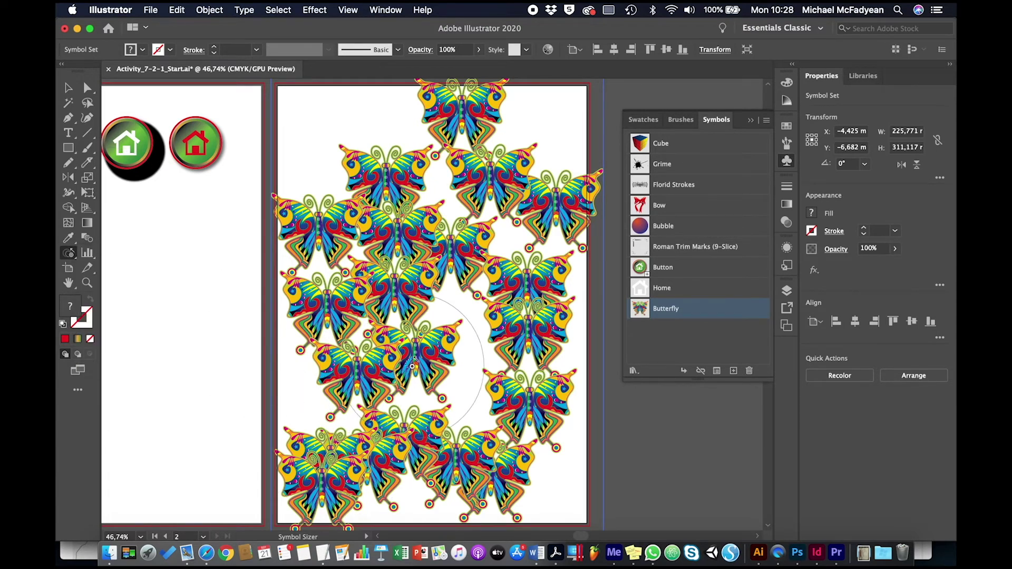
left_click_drag(412, 365, 414, 359)
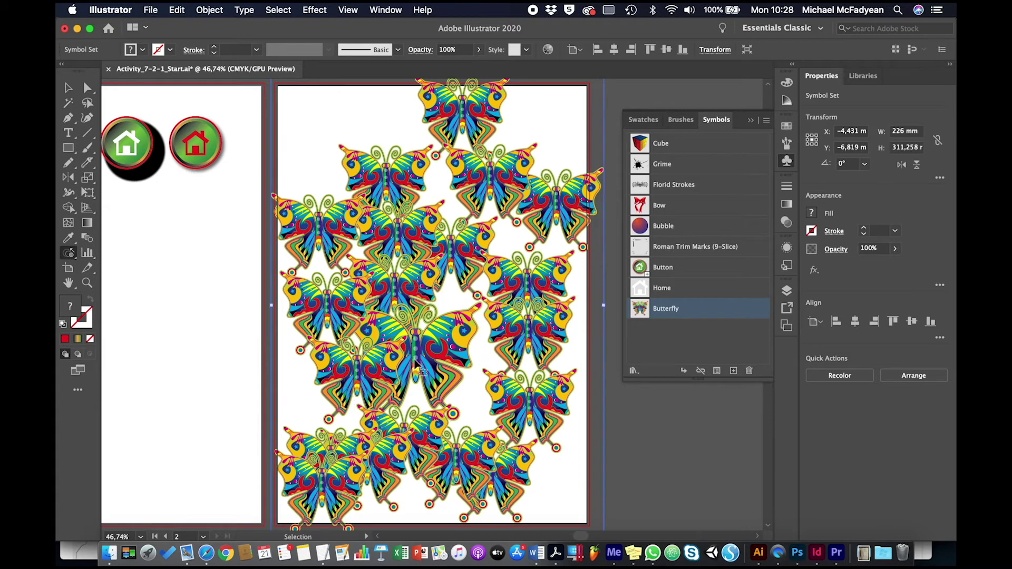
left_click(416, 357, "alt")
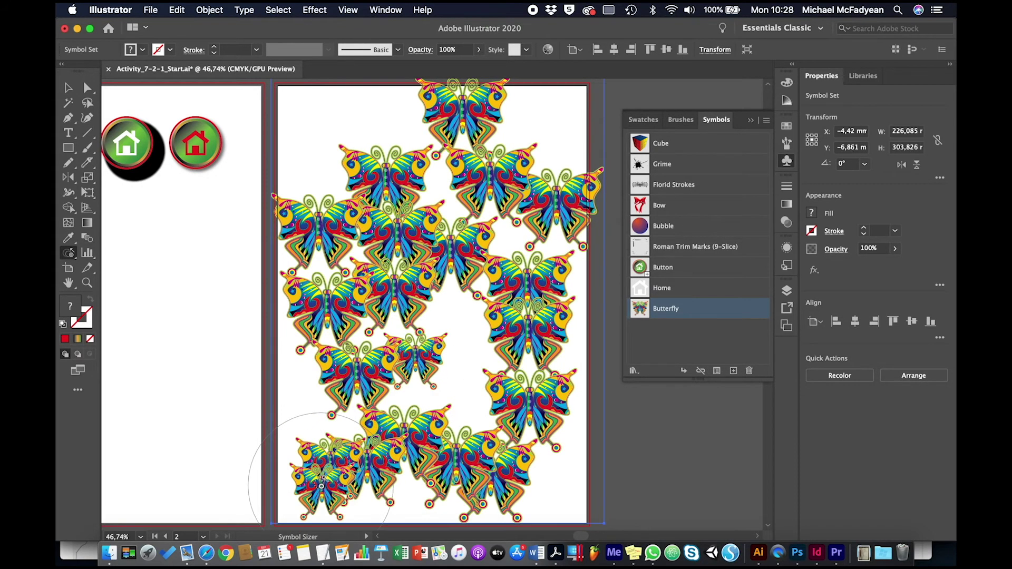
mouse_move(361, 464)
left_mouse_down()
mouse_move(408, 427)
mouse_move(456, 458)
mouse_move(490, 460)
mouse_move(518, 402)
mouse_move(410, 367)
mouse_move(361, 370)
mouse_move(338, 300)
left_mouse_up()
left_click(471, 261, "alt")
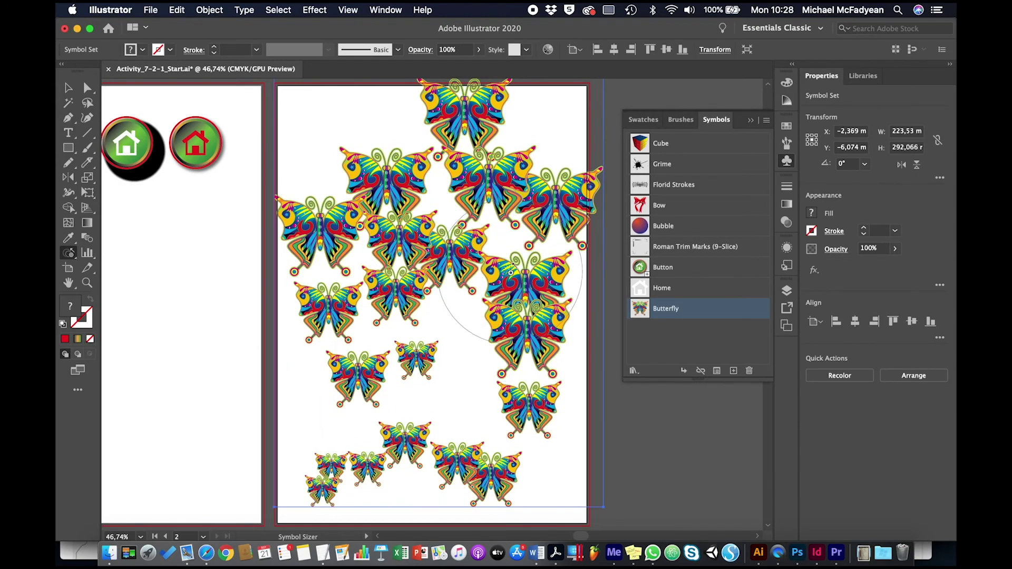
Step: Enlarge the topmost butterflies and reduce nearby ones with the Symbol Sizer tool to vary their sizes
left_click(510, 281, "alt")
left_click(391, 204, "alt")
left_click(478, 113)
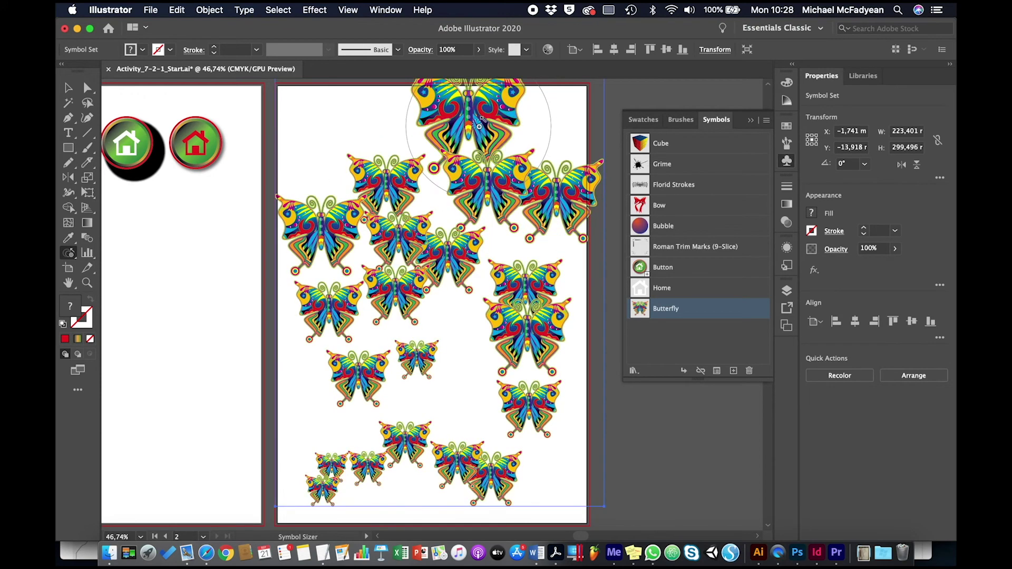
left_click(496, 174)
left_click(494, 211, "alt")
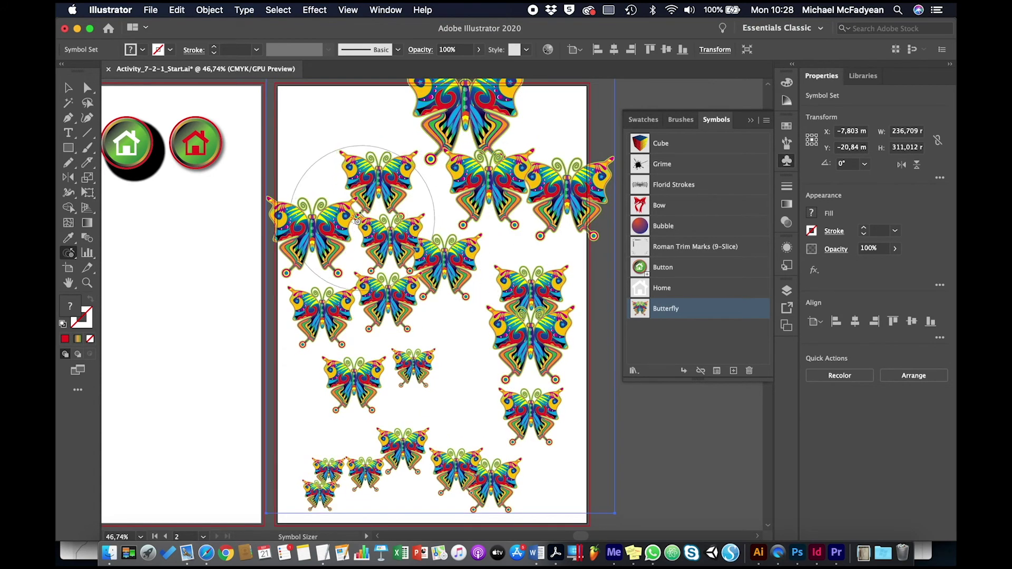
Step: Shrink further butterflies along the artboard's left side, bottom and right side with the Symbol Sizer tool
left_click(329, 232, "alt")
left_click(347, 395, "alt")
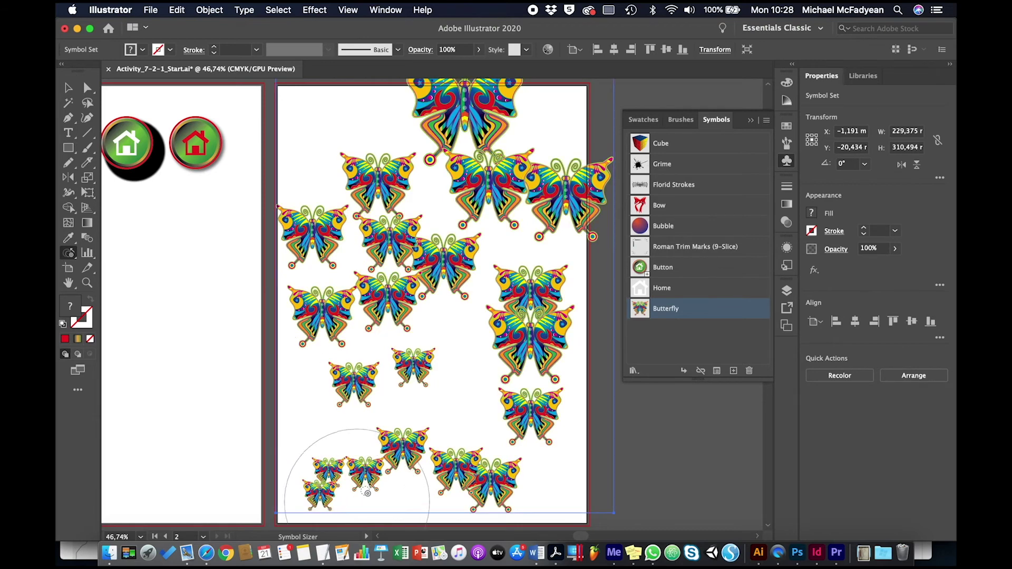
left_click(429, 460, "alt")
left_click(521, 377, "alt")
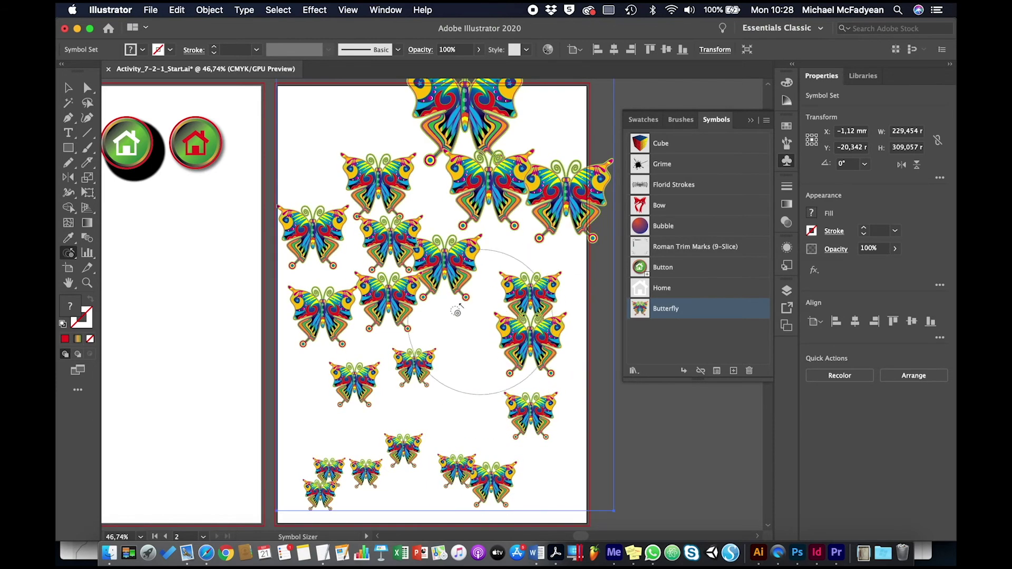
left_click(347, 306, "alt")
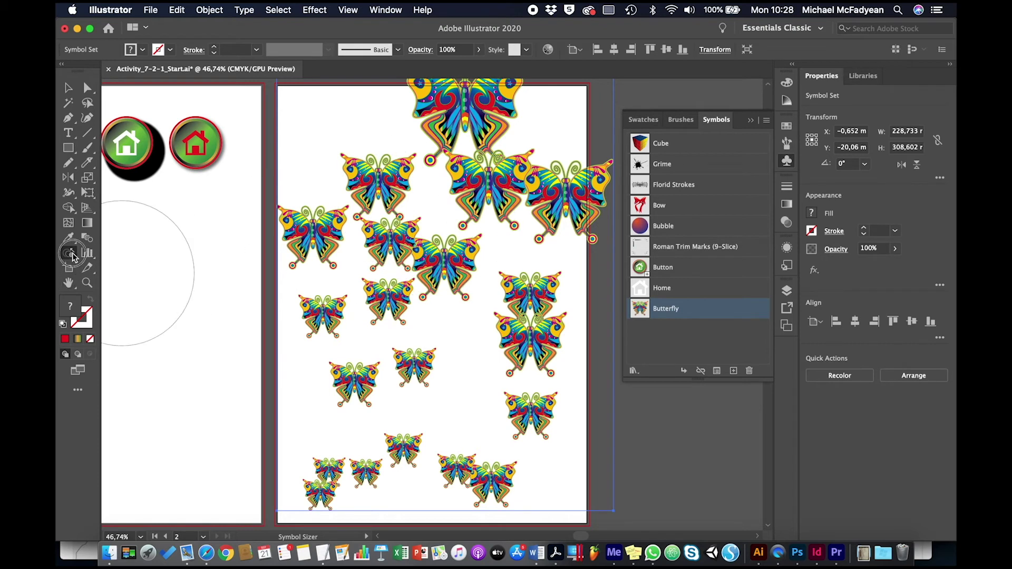
Step: Rotate the butterflies across the artboard in varied directions with the Symbol Spinner tool
left_click_drag(73, 256, 147, 316)
mouse_move(395, 403)
left_mouse_down()
mouse_move(424, 370)
mouse_move(454, 398)
mouse_move(333, 512)
mouse_move(376, 493)
mouse_move(480, 479)
mouse_move(422, 465)
mouse_move(378, 487)
mouse_move(339, 471)
mouse_move(368, 490)
left_mouse_up()
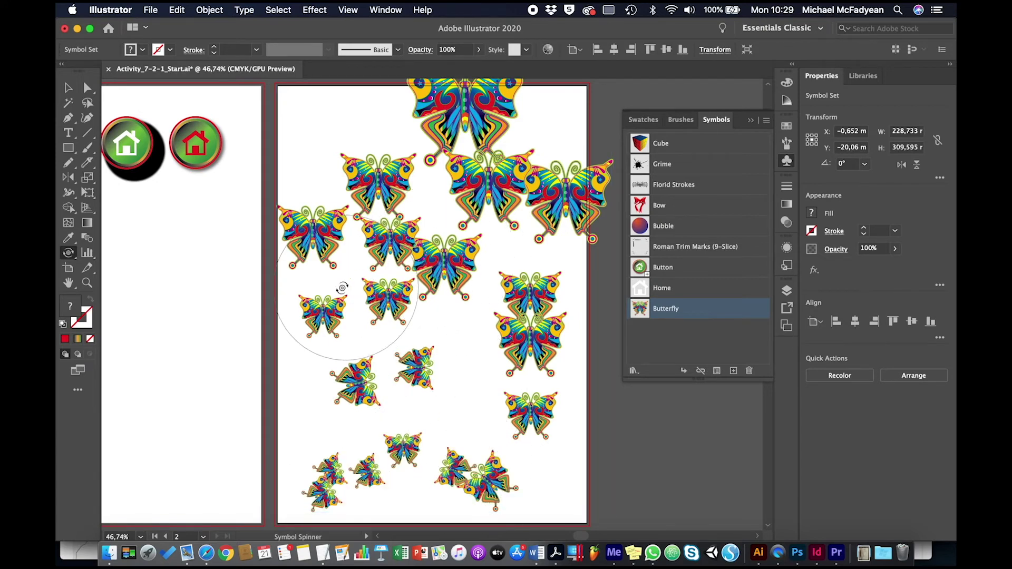
mouse_move(342, 287)
left_mouse_down()
mouse_move(382, 232)
mouse_move(380, 210)
mouse_move(507, 222)
mouse_move(512, 188)
mouse_move(444, 205)
mouse_move(512, 225)
mouse_move(576, 197)
mouse_move(527, 252)
mouse_move(519, 334)
mouse_move(509, 310)
mouse_move(518, 305)
mouse_move(516, 377)
mouse_move(546, 412)
mouse_move(499, 268)
mouse_move(475, 148)
mouse_move(515, 190)
mouse_move(488, 121)
mouse_move(500, 193)
mouse_move(474, 152)
mouse_move(512, 127)
mouse_move(487, 128)
mouse_move(504, 188)
mouse_move(489, 179)
mouse_move(493, 245)
mouse_move(475, 201)
mouse_move(539, 220)
mouse_move(479, 221)
mouse_move(425, 262)
mouse_move(459, 274)
mouse_move(478, 269)
mouse_move(383, 247)
mouse_move(424, 281)
mouse_move(519, 289)
left_mouse_up()
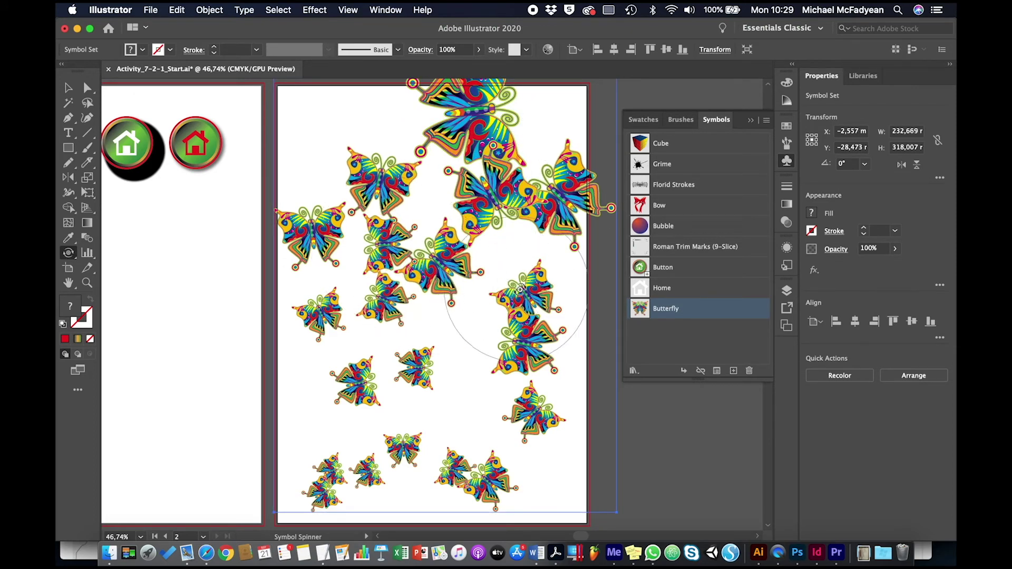
Step: Stain the lower butterflies with a CMYK Magenta fill using the Symbol Stainer tool
left_click(69, 253)
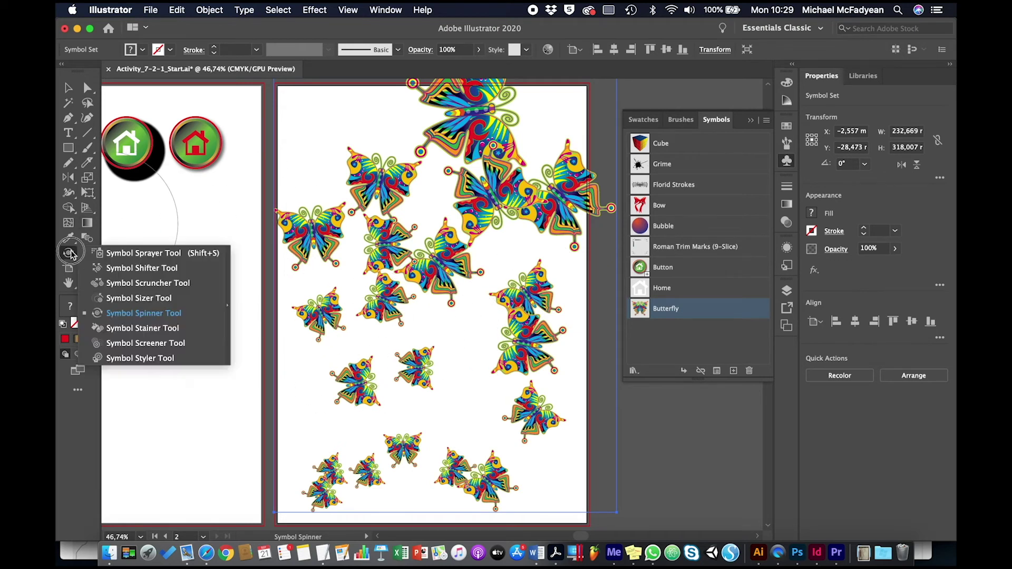
left_click(166, 329)
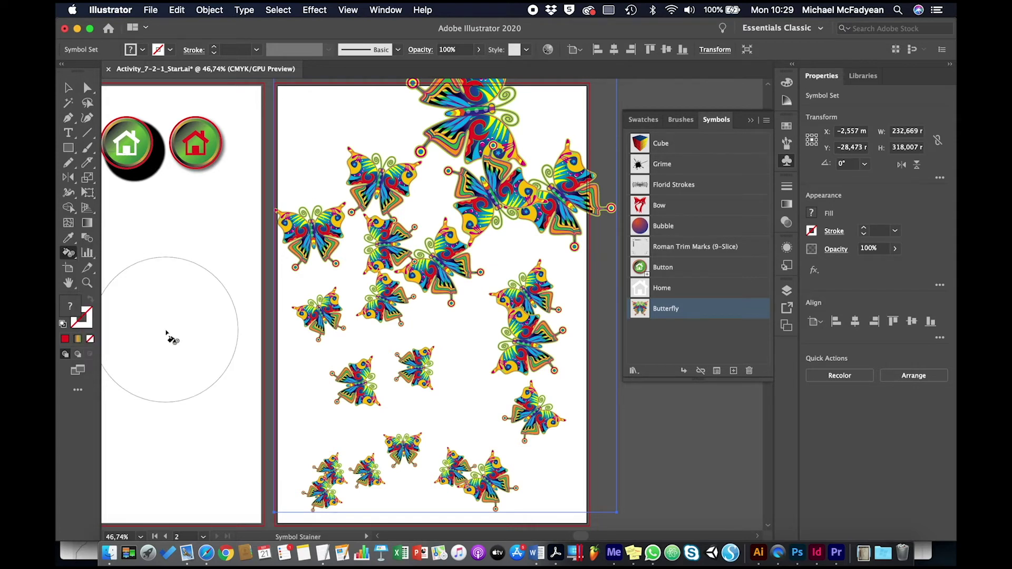
left_click(142, 50)
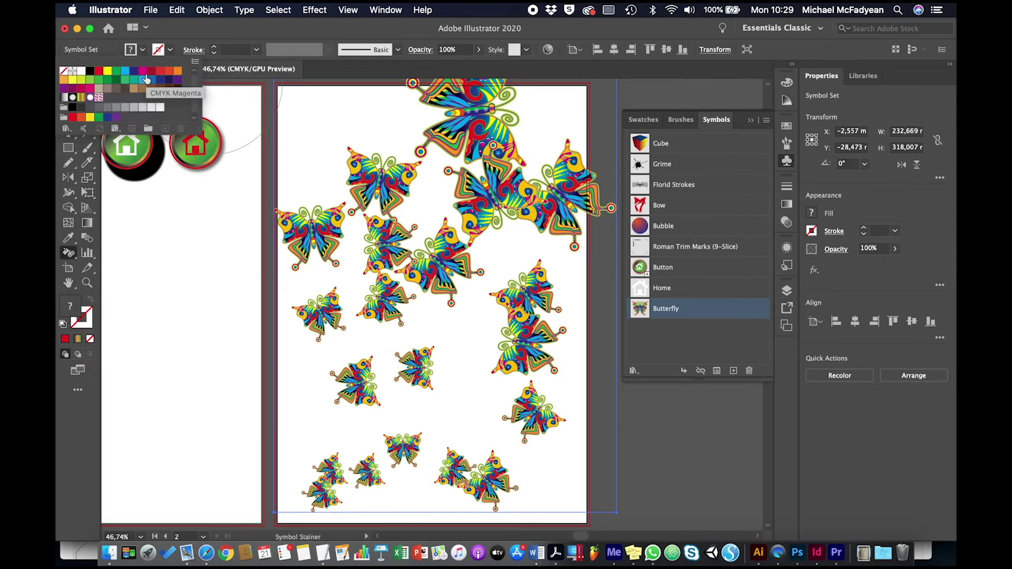
left_click(143, 72)
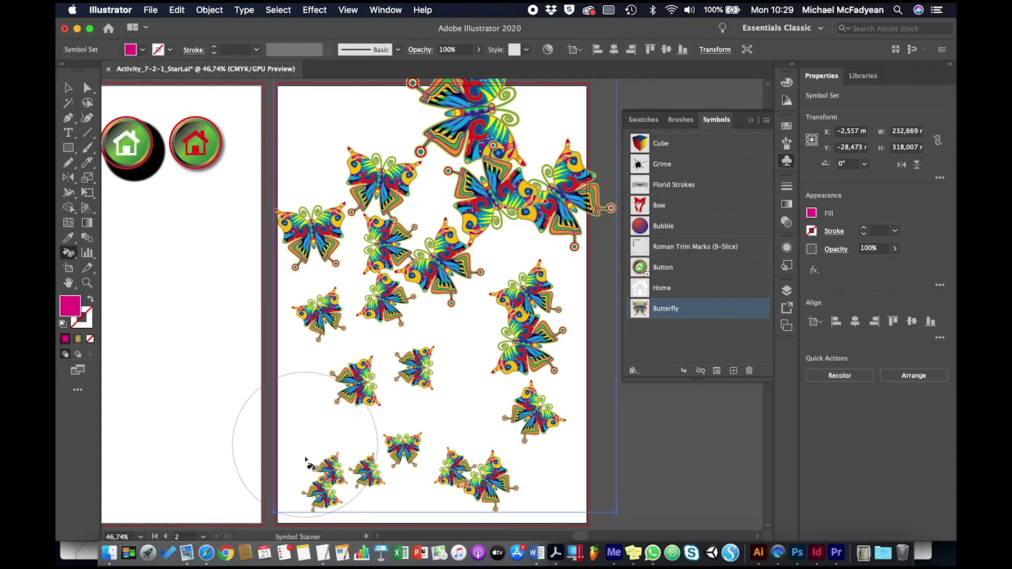
mouse_move(319, 494)
left_mouse_down()
mouse_move(369, 464)
mouse_move(324, 482)
mouse_move(390, 469)
mouse_move(527, 469)
mouse_move(486, 480)
mouse_move(237, 264)
left_mouse_up()
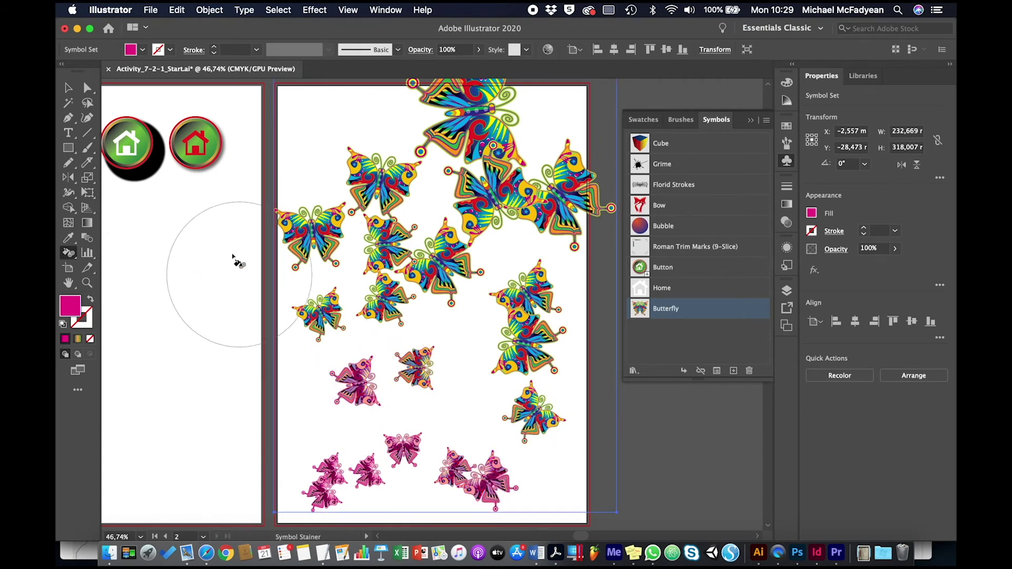
Step: Change the fill to light blue and stain the middle, right-hand and upper butterflies, leaving the topmost one multicoloured
left_click(142, 50)
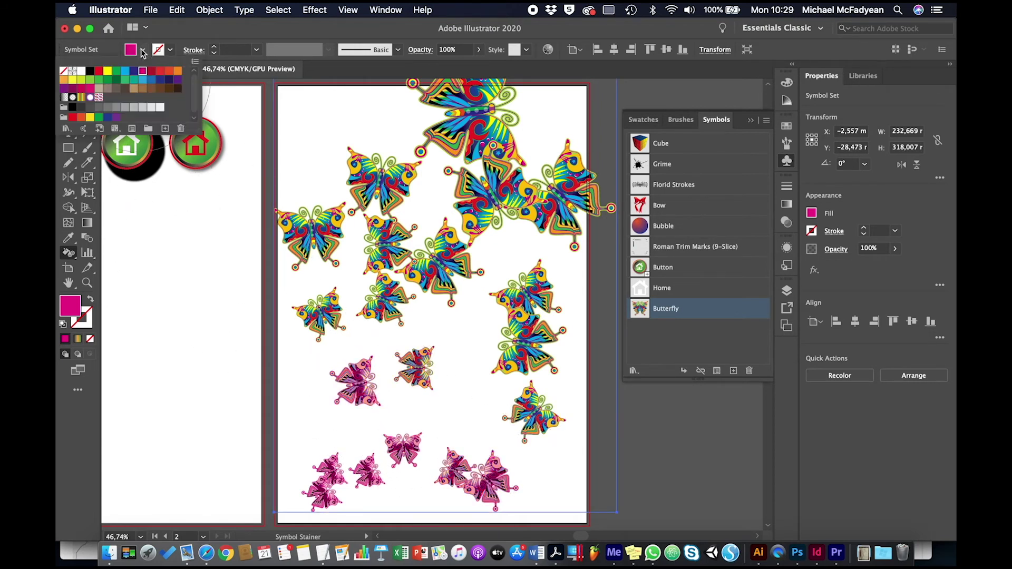
left_click(142, 81)
mouse_move(371, 325)
left_mouse_down()
mouse_move(385, 311)
mouse_move(348, 348)
mouse_move(316, 316)
left_mouse_up()
mouse_move(510, 341)
left_mouse_down()
mouse_move(534, 416)
mouse_move(511, 321)
mouse_move(443, 250)
mouse_move(380, 211)
mouse_move(283, 214)
mouse_move(305, 226)
mouse_move(475, 217)
mouse_move(490, 232)
mouse_move(527, 232)
mouse_move(565, 209)
left_mouse_up()
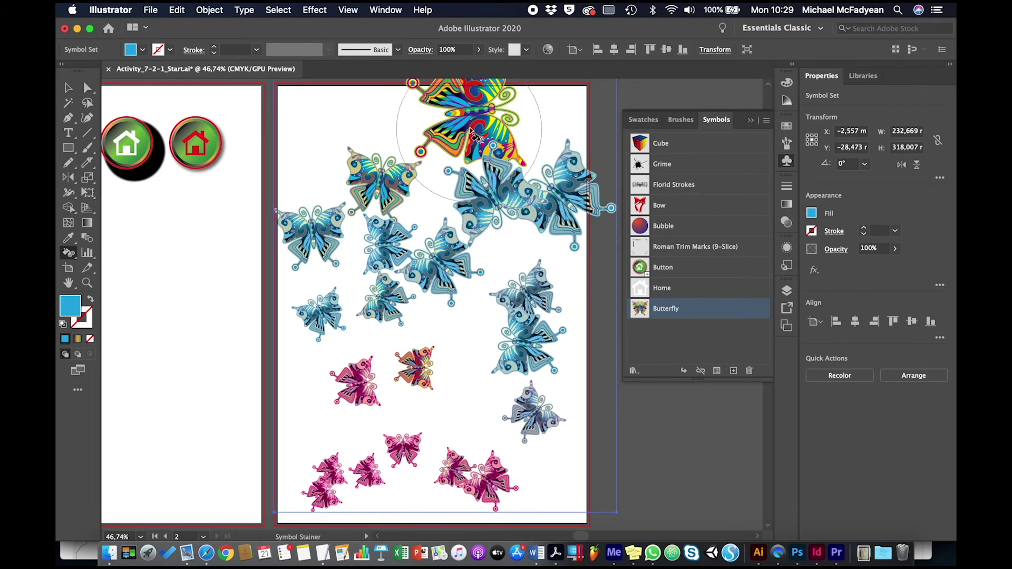
Step: Fade the pink butterflies and most of the blue ones to partial transparency with the Symbol Screener tool
left_click(69, 254)
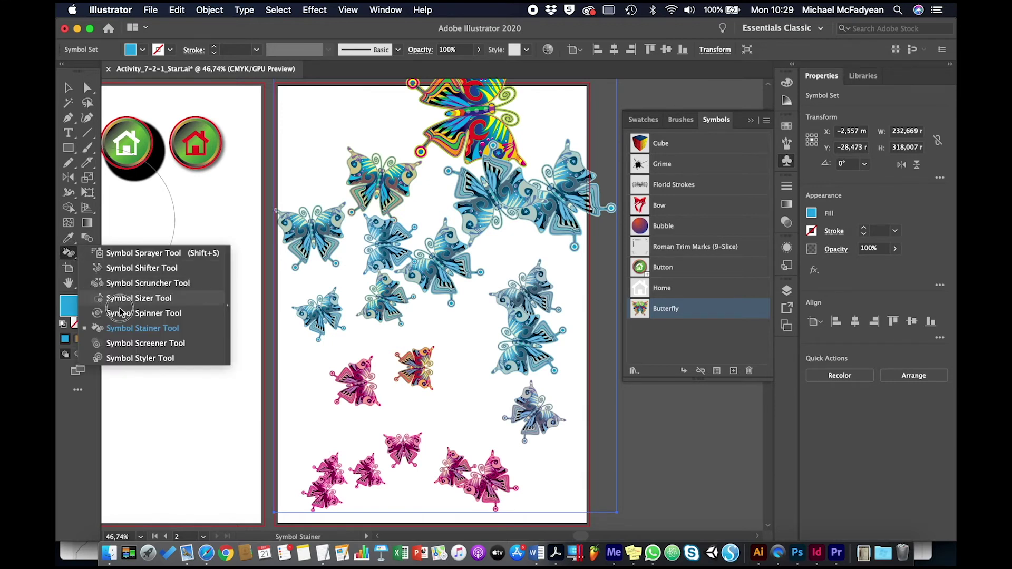
left_click(131, 344)
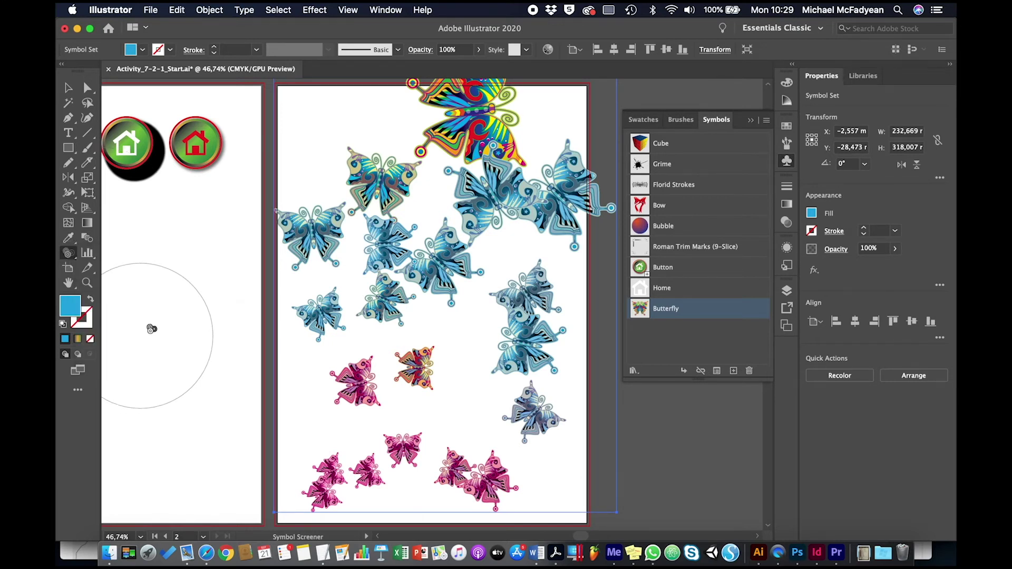
left_click(327, 484)
mouse_move(327, 484)
left_mouse_down()
mouse_move(423, 472)
mouse_move(416, 455)
mouse_move(490, 484)
mouse_move(457, 427)
mouse_move(382, 381)
mouse_move(366, 386)
mouse_move(319, 315)
left_mouse_up()
mouse_move(437, 258)
left_mouse_down()
mouse_move(380, 167)
mouse_move(309, 238)
mouse_move(533, 305)
mouse_move(544, 212)
mouse_move(567, 209)
mouse_move(493, 208)
left_mouse_up()
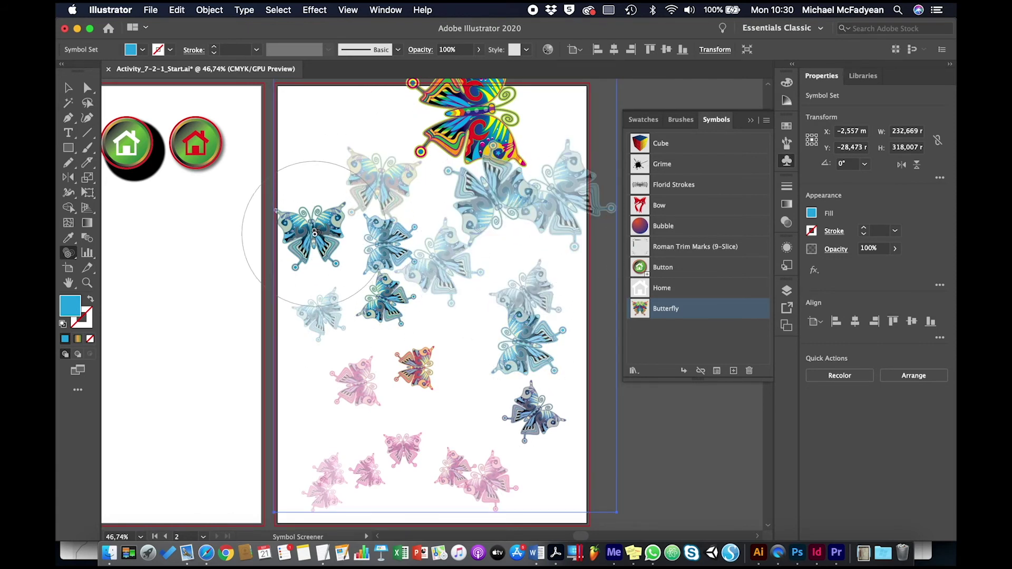
left_click_drag(312, 236, 312, 236)
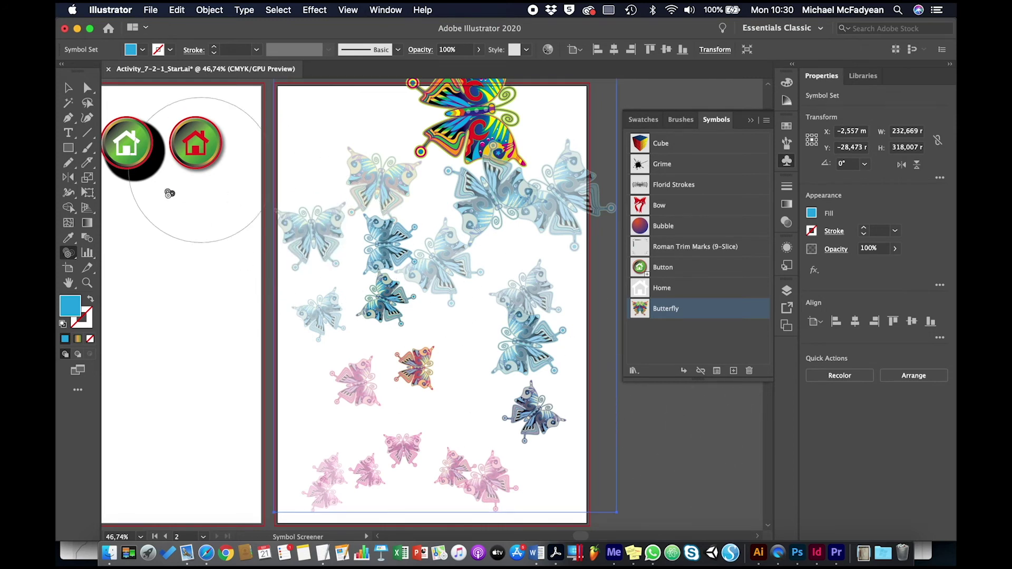
Step: Review the Symbolism Tools Options for the Symbol Screener tool and close them without changes
left_click_drag(67, 259, 156, 359)
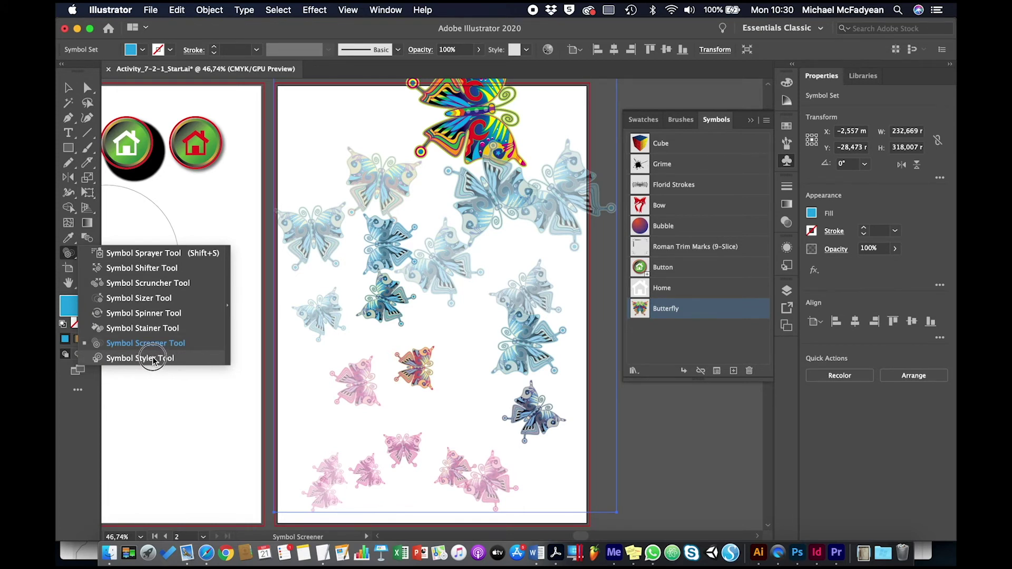
left_click_drag(152, 361, 68, 254)
double_click(67, 254)
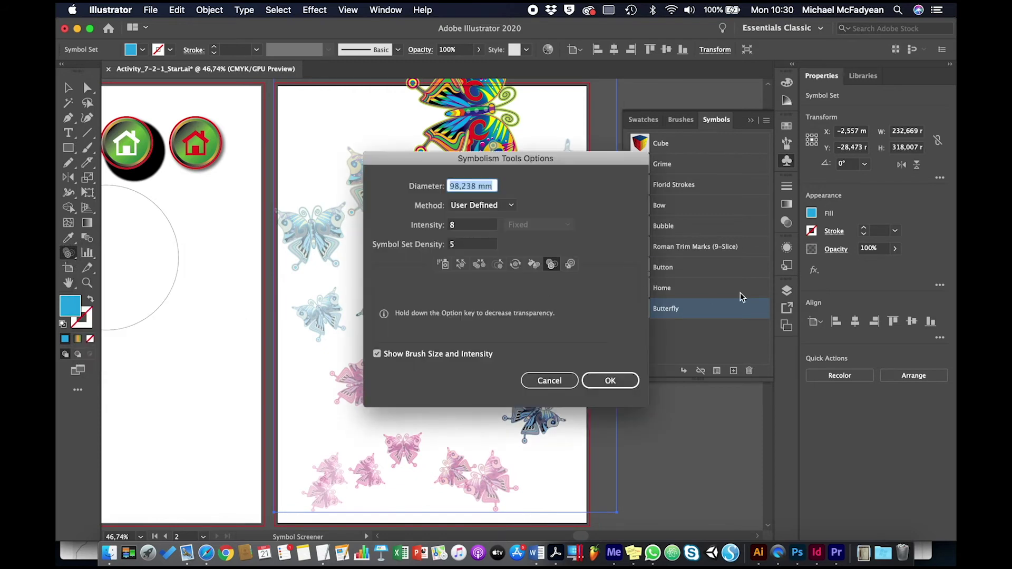
left_click(572, 378)
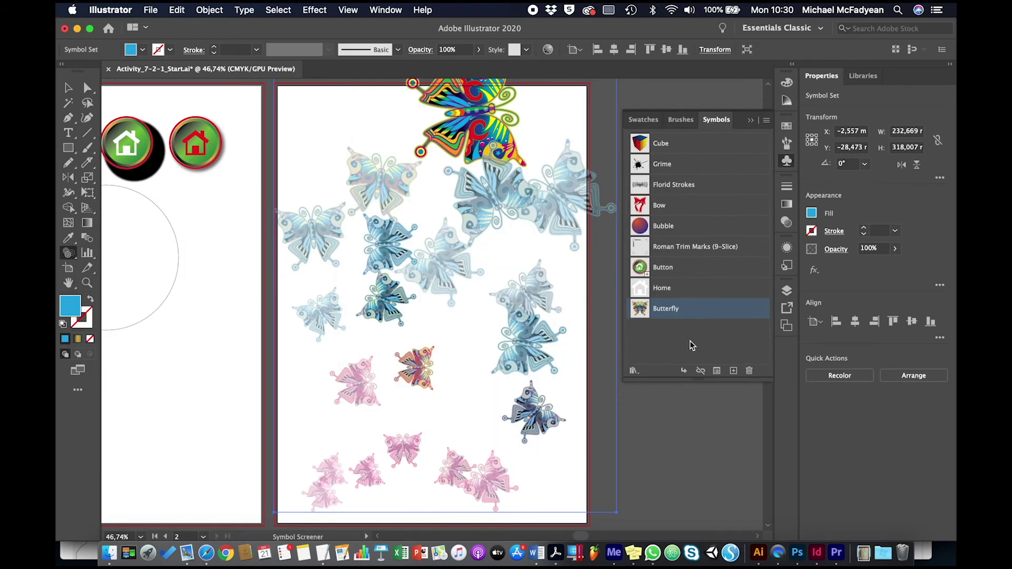
Step: Try to select a single butterfly inside the butterfly symbol set in isolation mode, and exit isolation mode
left_click(787, 309)
left_click(789, 309)
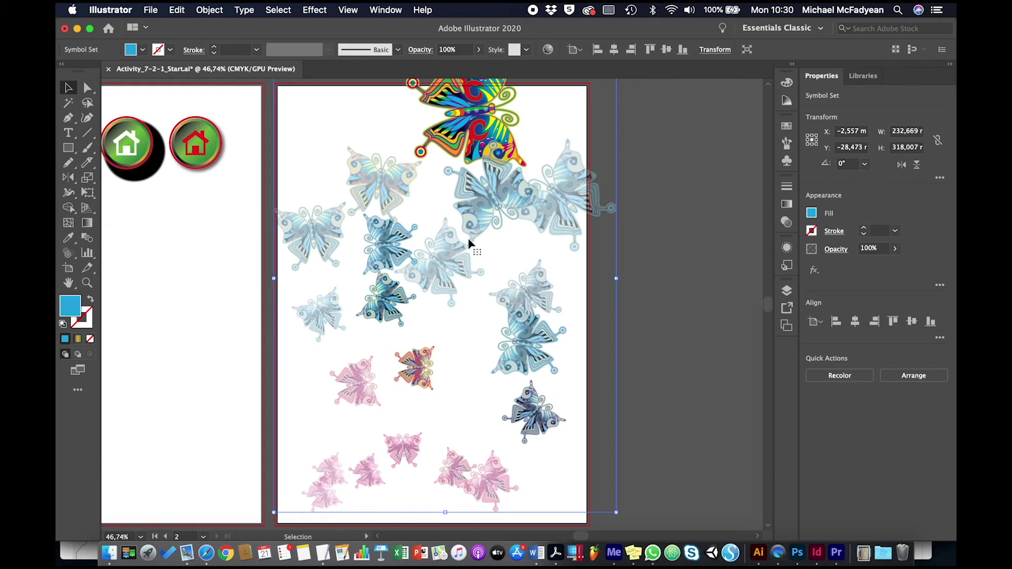
double_click(441, 257)
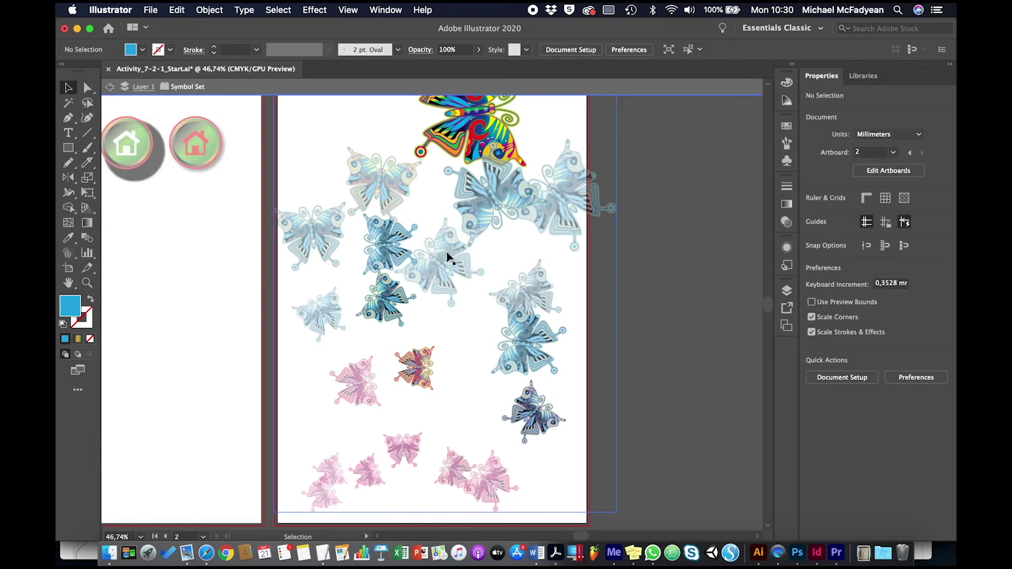
left_click(447, 257)
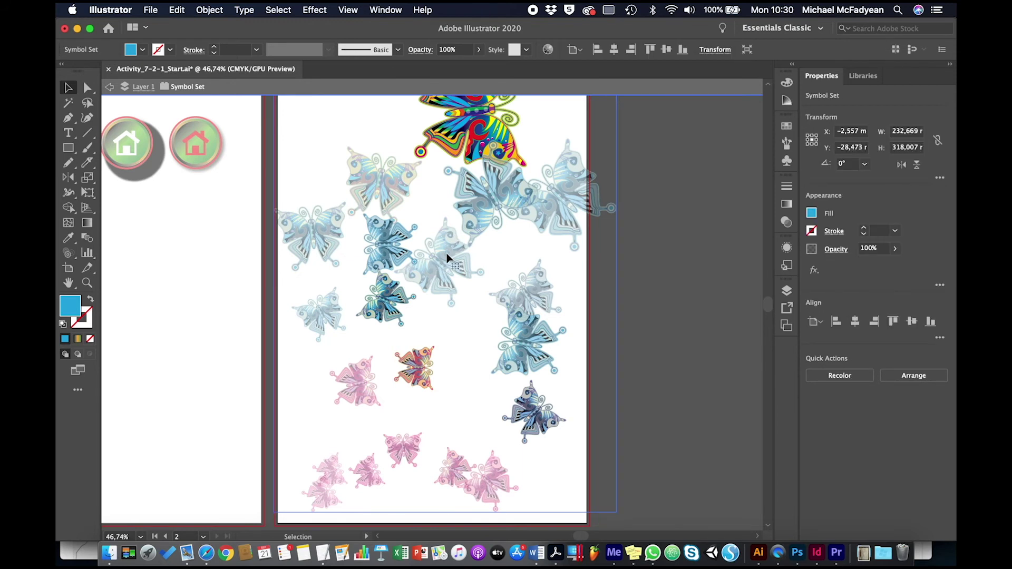
left_click(446, 257)
left_click(445, 259)
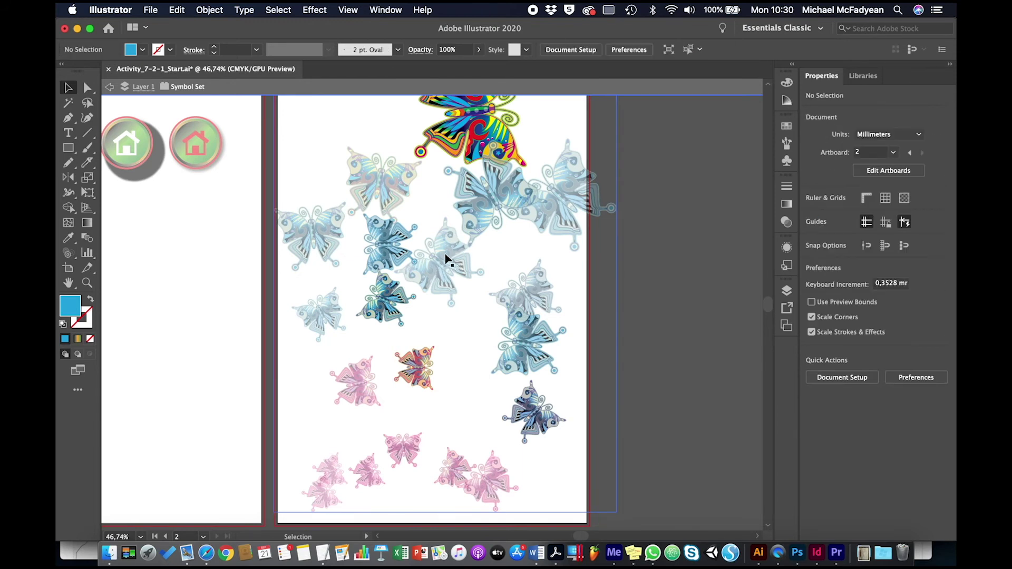
left_click(445, 259)
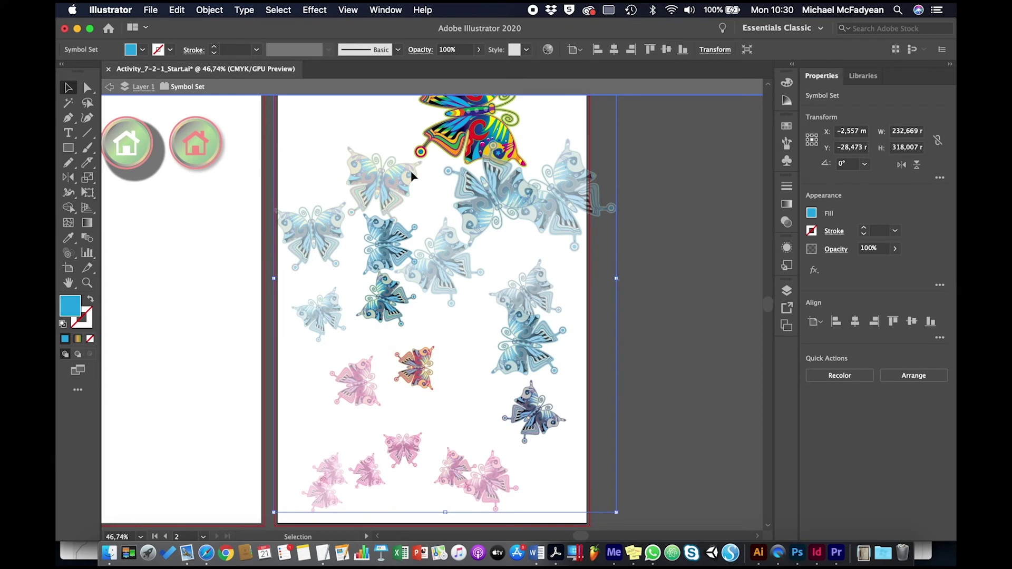
left_click(267, 206)
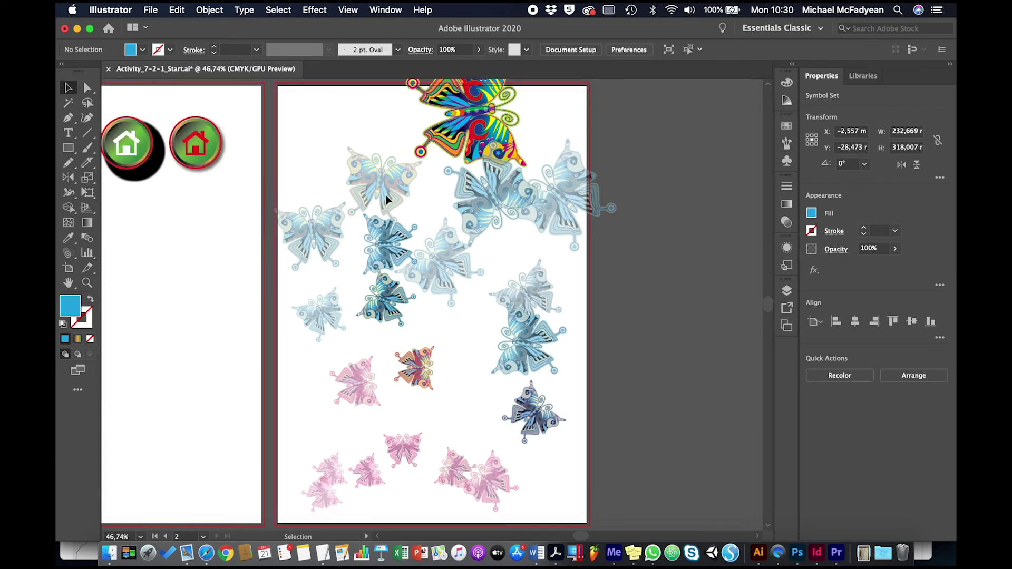
Step: Expand the butterfly symbol set with Object and Fill enabled, and ungroup it into separate symbol instances
left_click(482, 145)
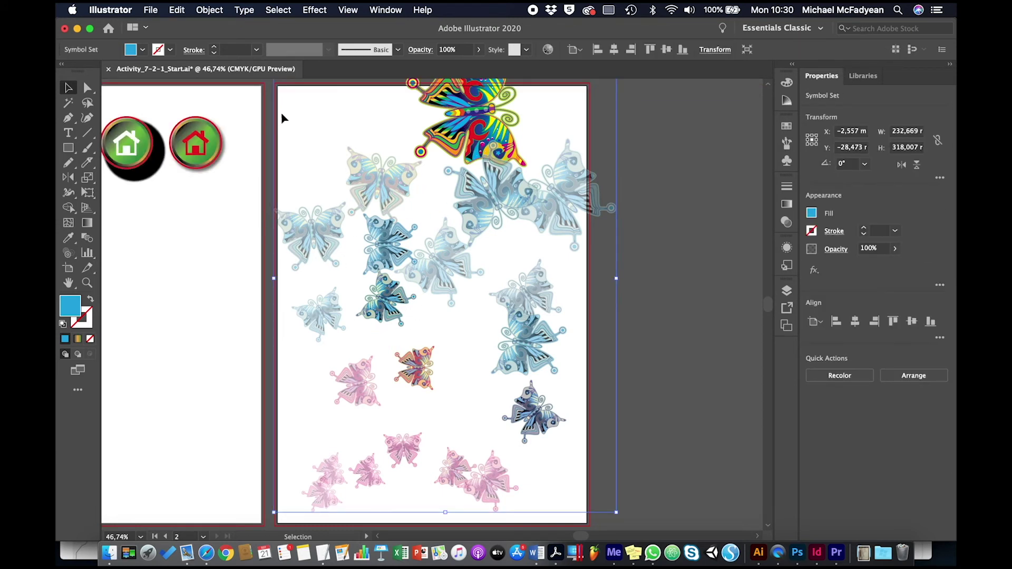
left_click(210, 10)
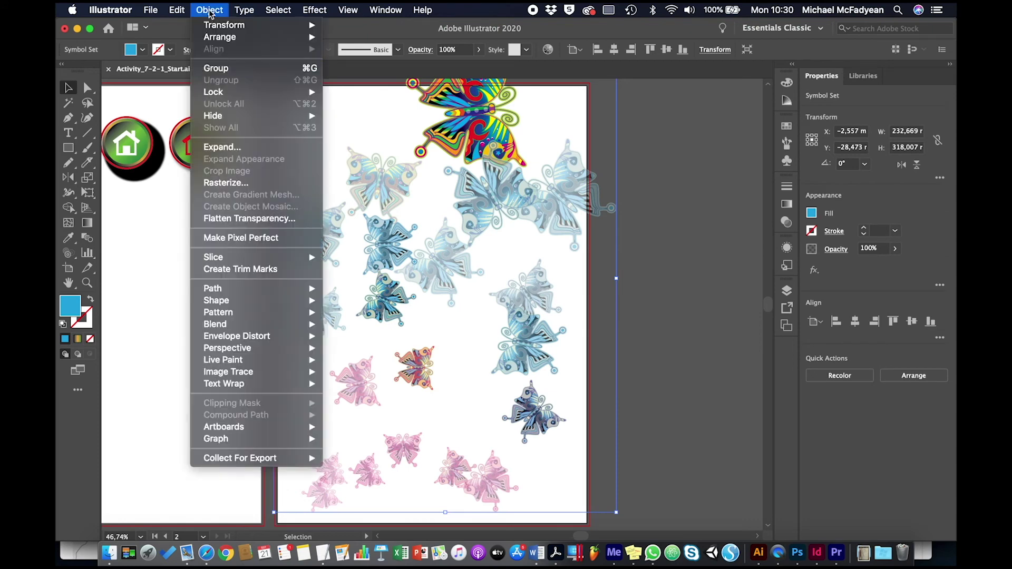
left_click(229, 148)
left_click(541, 357)
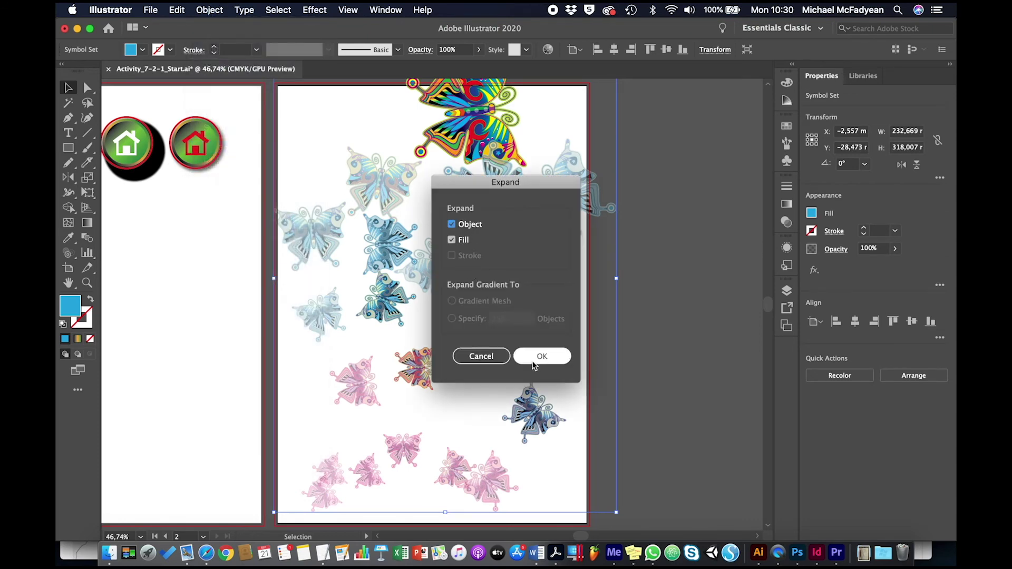
left_click(209, 11)
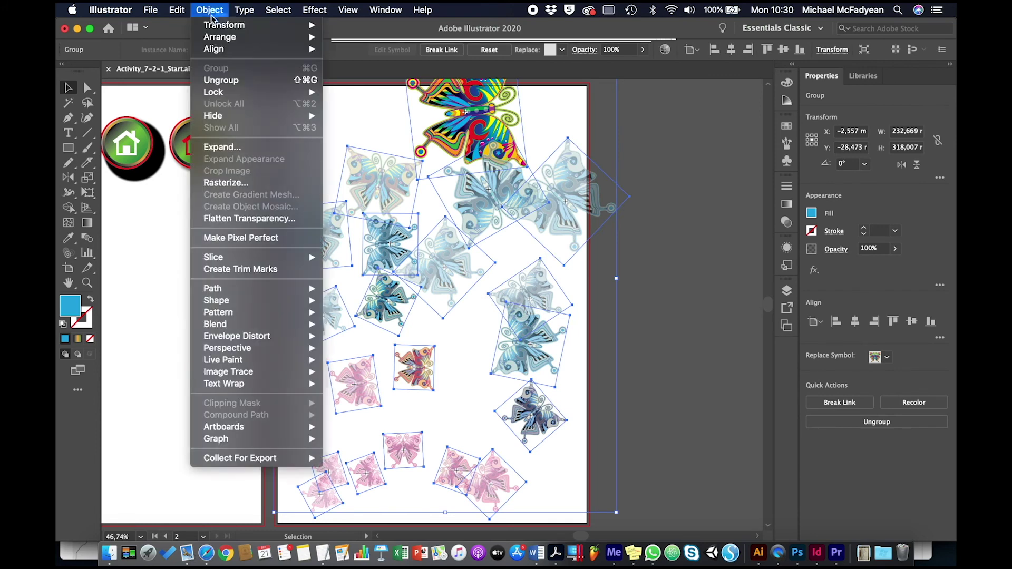
left_click(224, 79)
left_click(701, 179)
Step: Move the multicoloured butterfly down fully onto the second artboard and spread out the pale and blue butterflies around it
left_click_drag(493, 160, 512, 193)
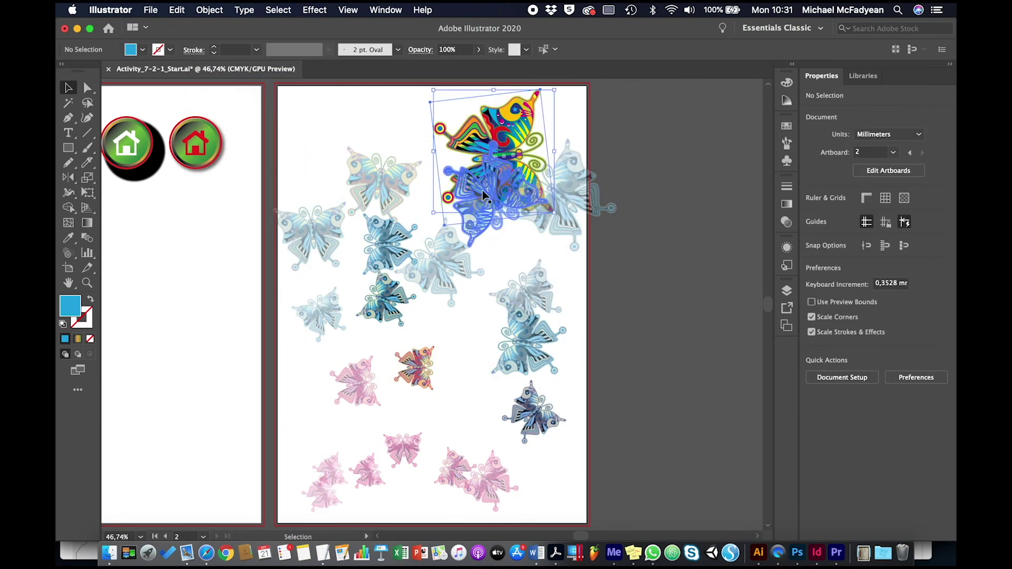
mouse_move(388, 180)
left_mouse_down()
mouse_move(377, 137)
mouse_move(393, 183)
left_mouse_up()
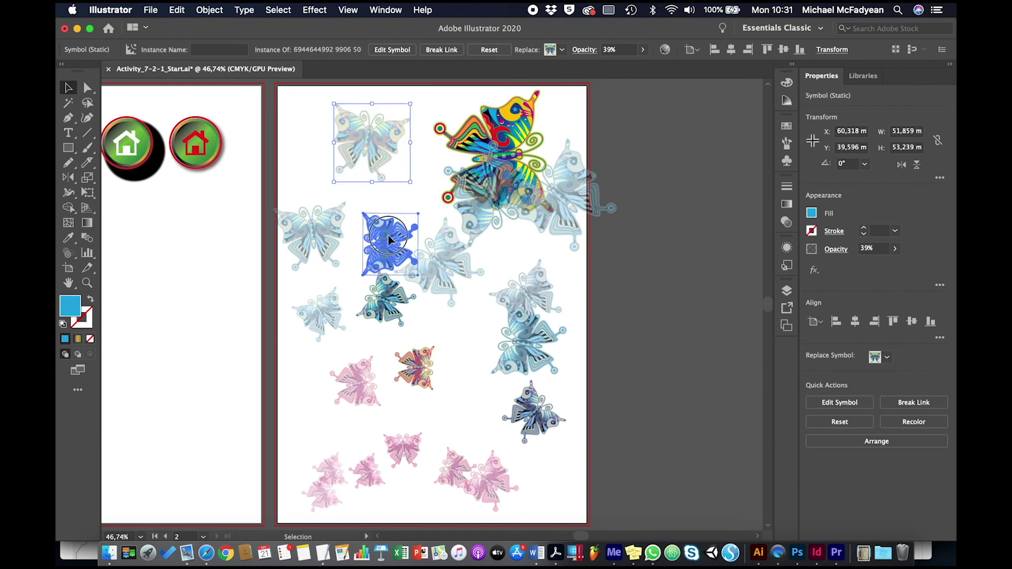
left_click_drag(388, 235, 524, 280)
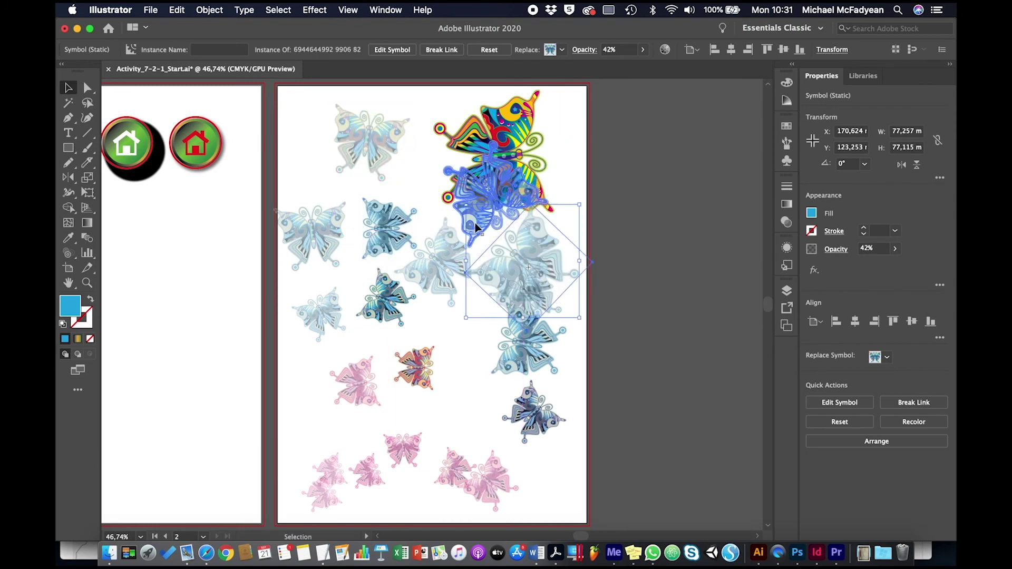
left_click_drag(475, 223, 369, 221)
Step: Reposition the blue butterflies in the artboard's middle and lower area, and shift two of the lower pink butterflies upwards
left_click_drag(390, 298, 401, 316)
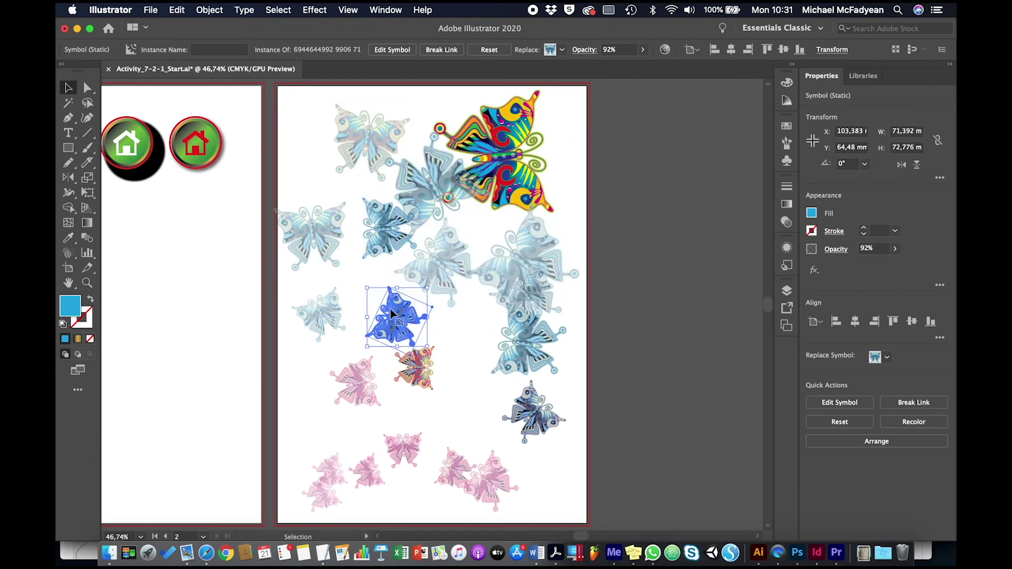
left_click_drag(321, 317, 340, 337)
left_click_drag(513, 346, 458, 351)
left_click_drag(529, 416, 461, 411)
left_click_drag(498, 489, 509, 454)
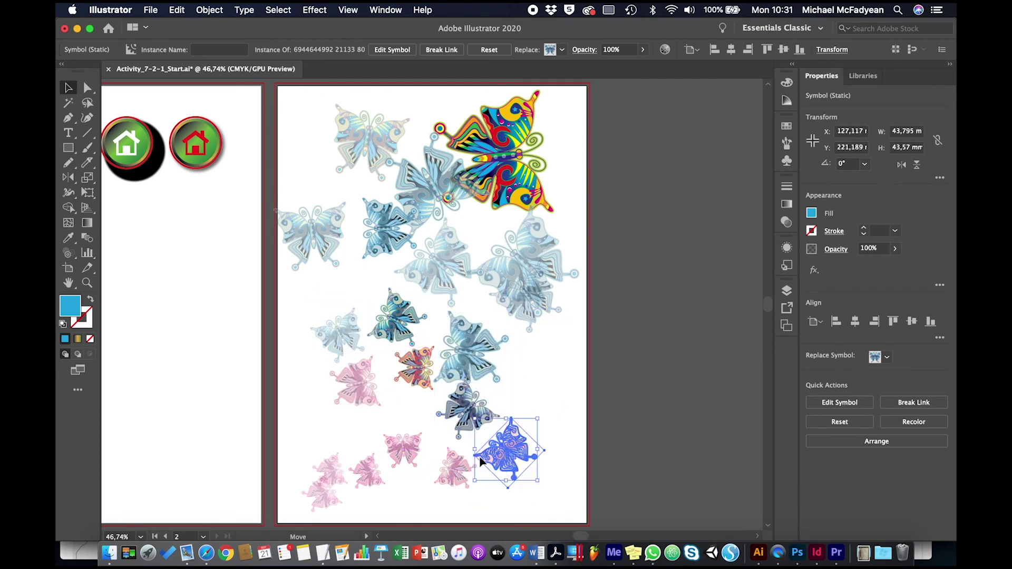
left_click_drag(402, 446, 401, 424)
Step: Rearrange the remaining overlapping pale blue butterflies, shift the multicoloured one slightly right, and fit both artboards in view
left_click_drag(324, 235, 344, 266)
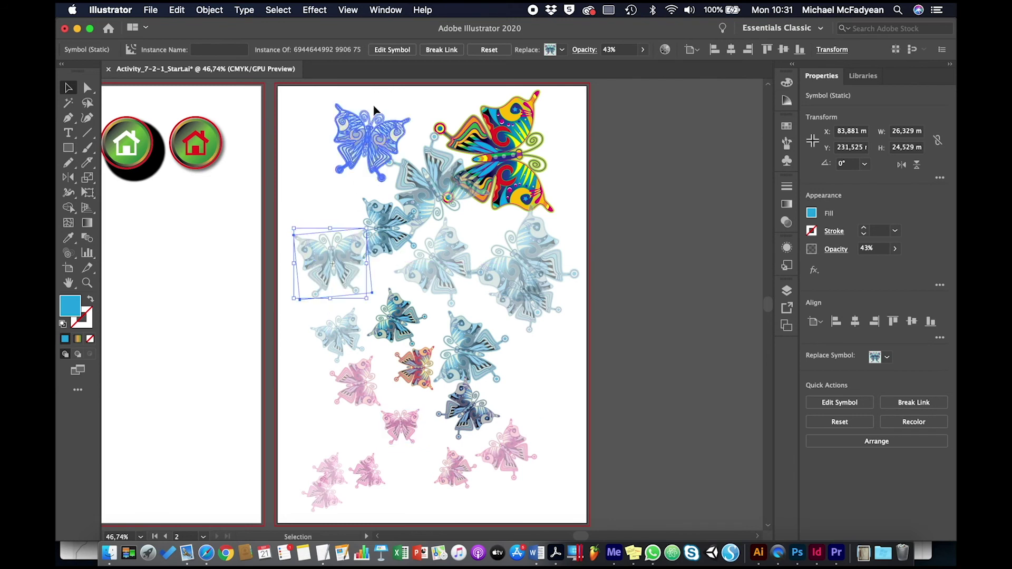
left_click_drag(371, 134, 524, 324)
left_click_drag(445, 259, 450, 275)
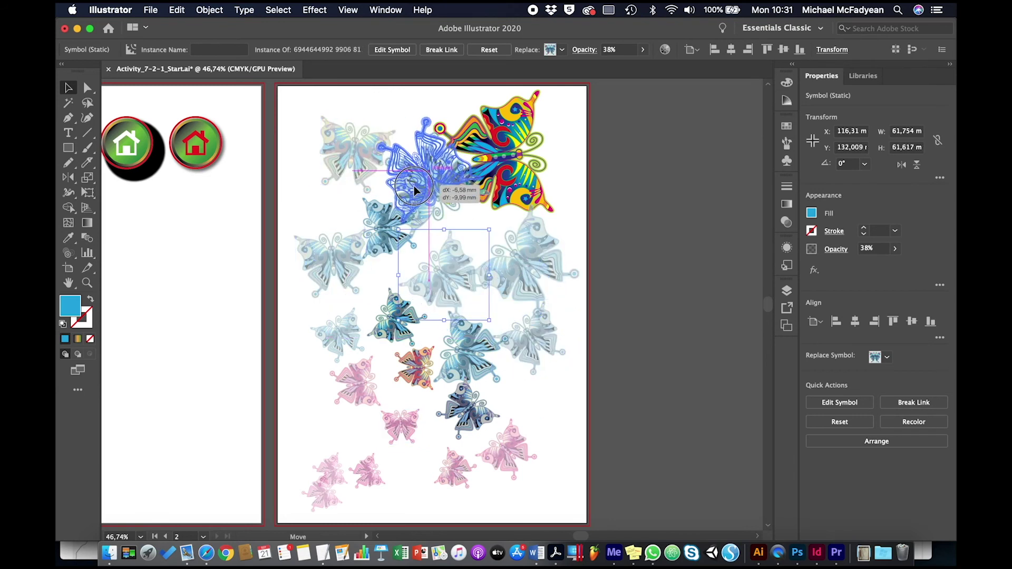
left_click_drag(413, 185, 561, 170)
left_click(652, 189)
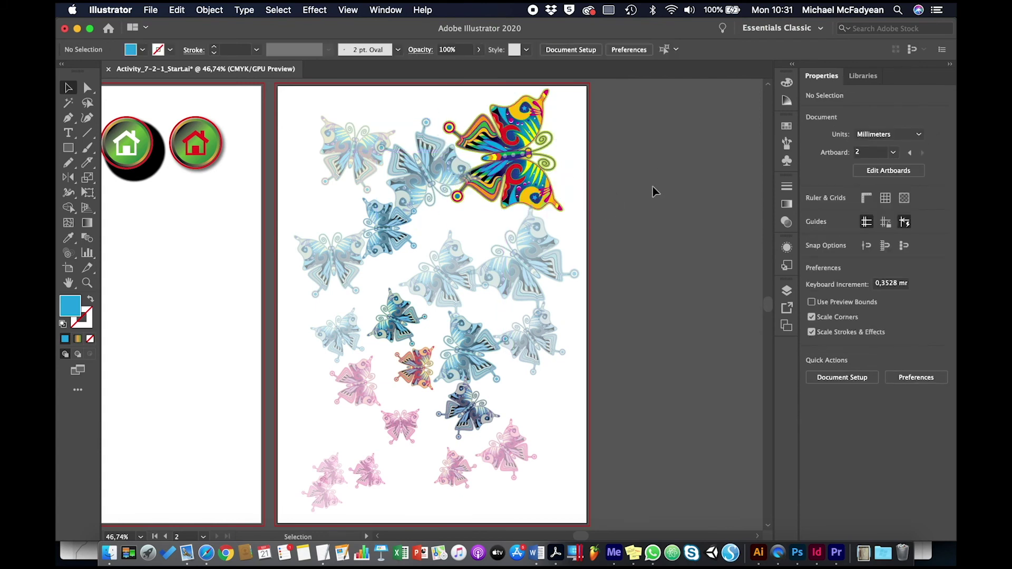
key("alt+super+0")
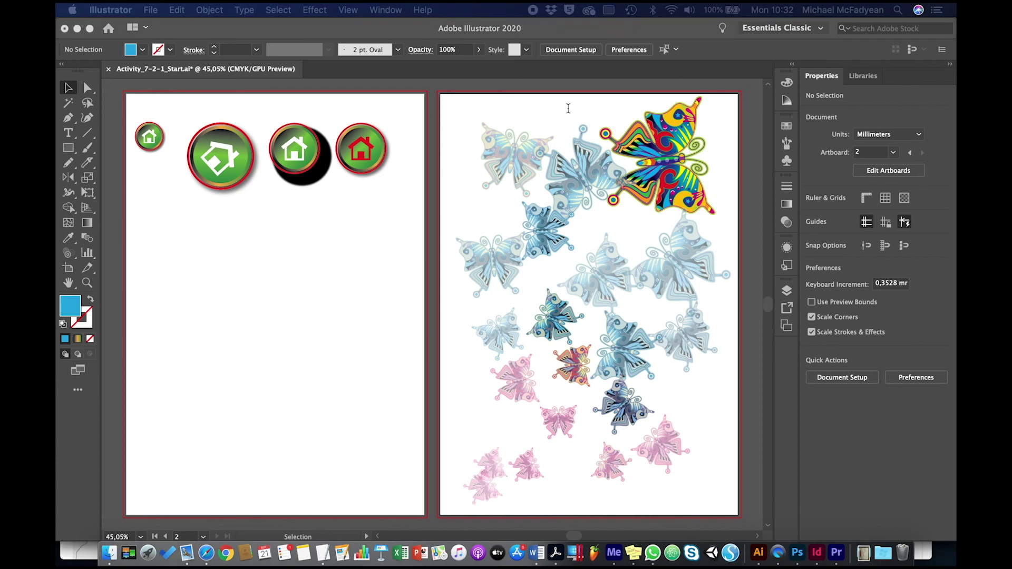
Step: Review the list of available symbol libraries without loading one, and put the Symbols panel away
left_click(788, 165)
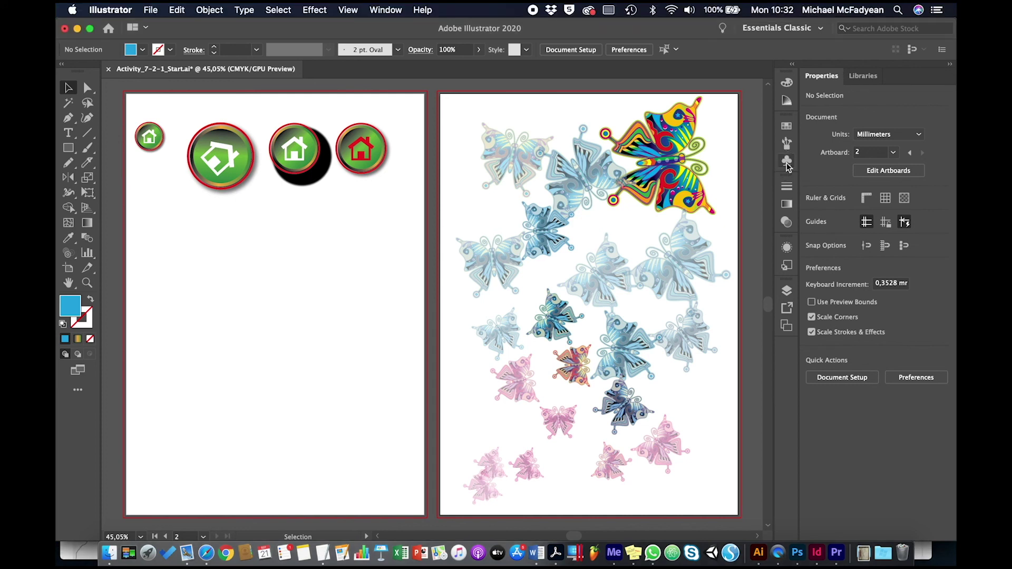
left_click(787, 164)
left_click(638, 377)
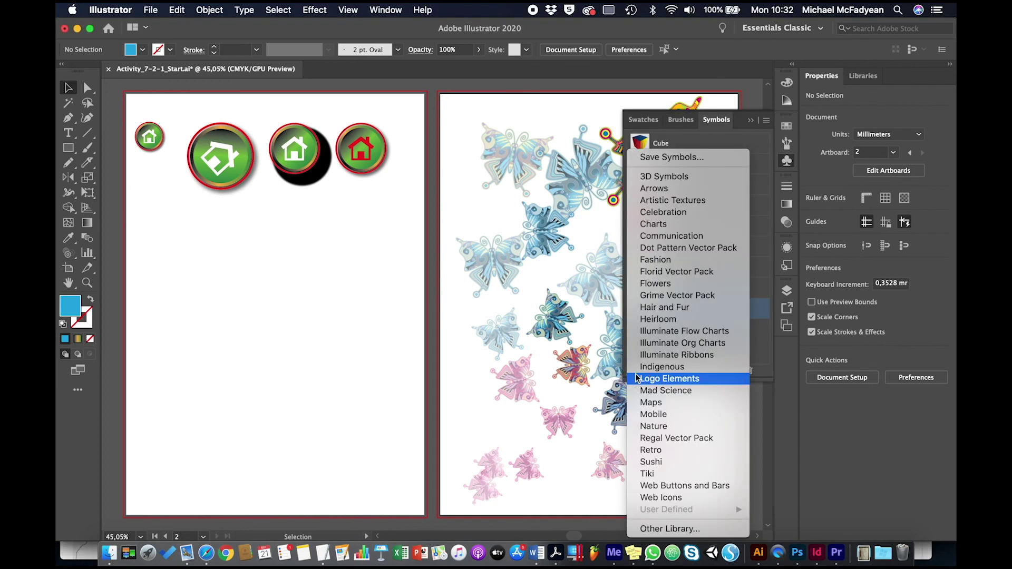
left_click(717, 125)
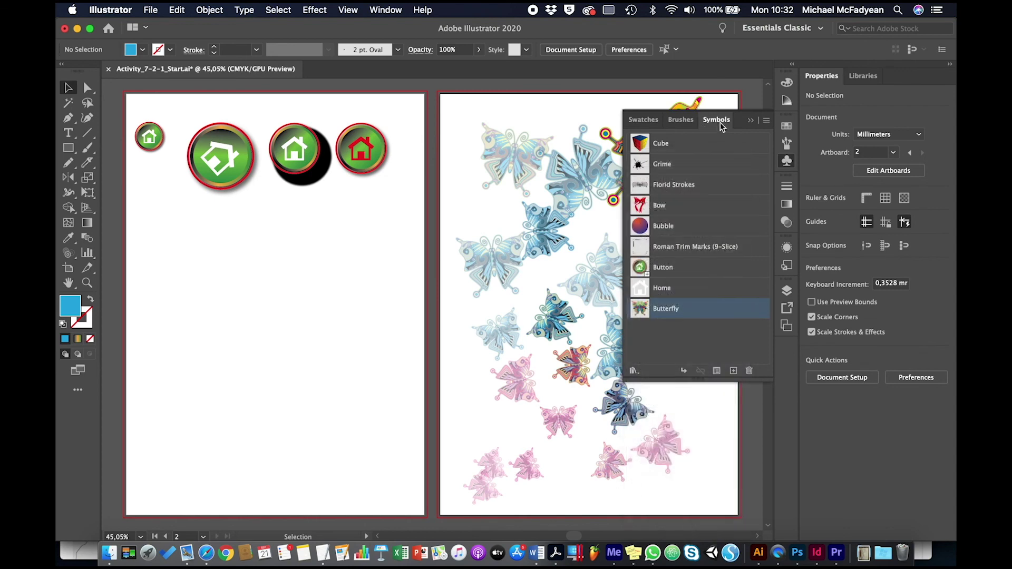
left_click(749, 122)
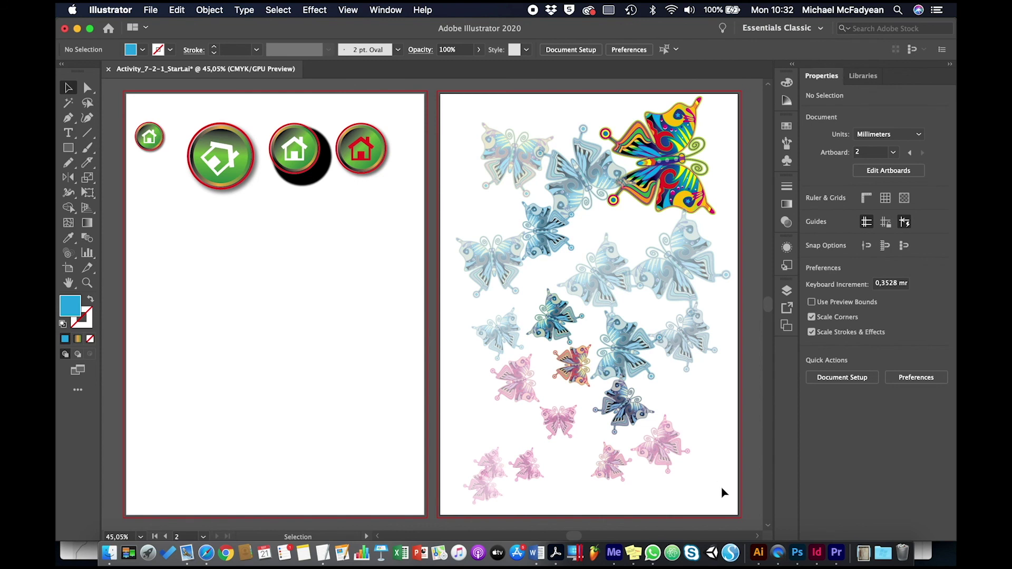
scroll(723, 489, "right", 5)
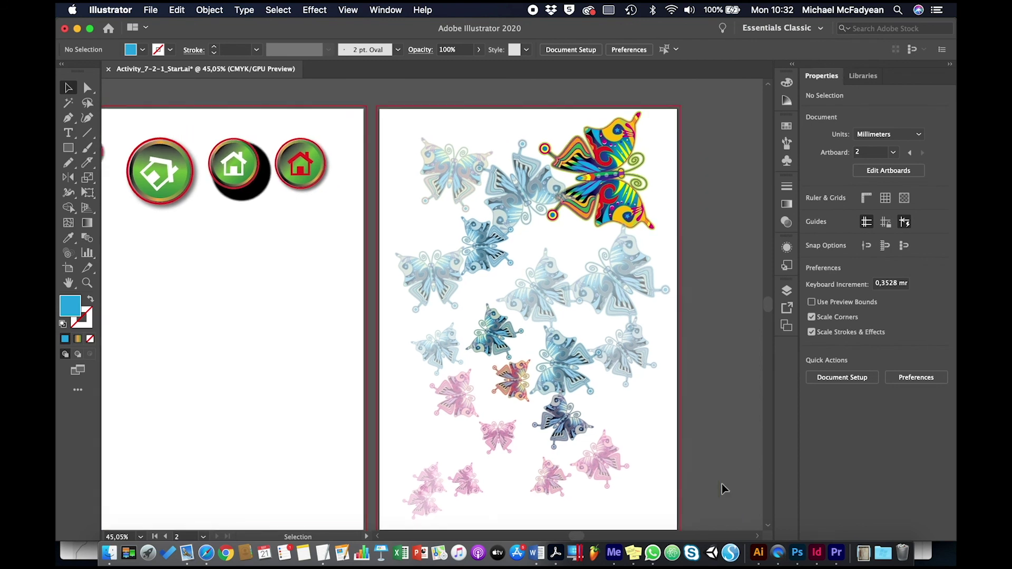
scroll(723, 489, "up", 1)
scroll(723, 489, "left", 1)
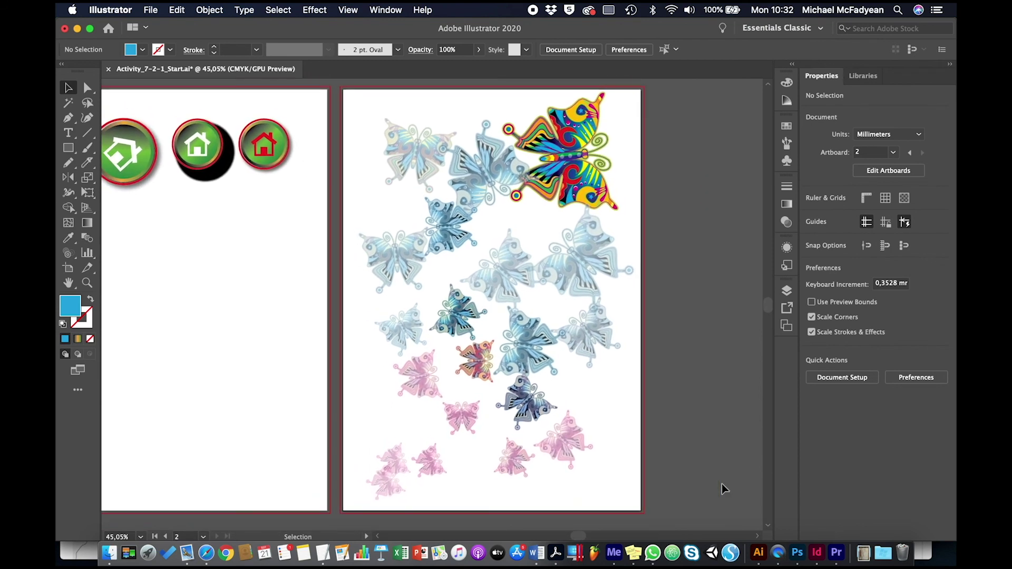